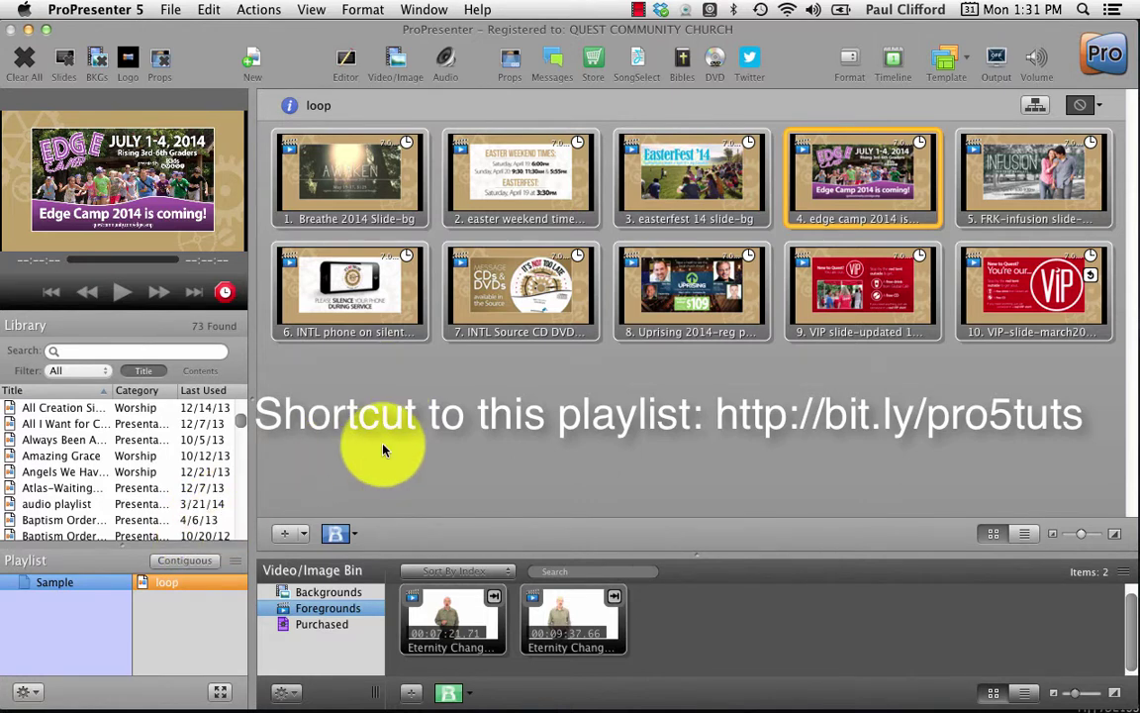
# - Advance the loop playlist through the FRK-infusion, phone-silence, CDs & DVDs and Uprising slides
pyautogui.press('Right')
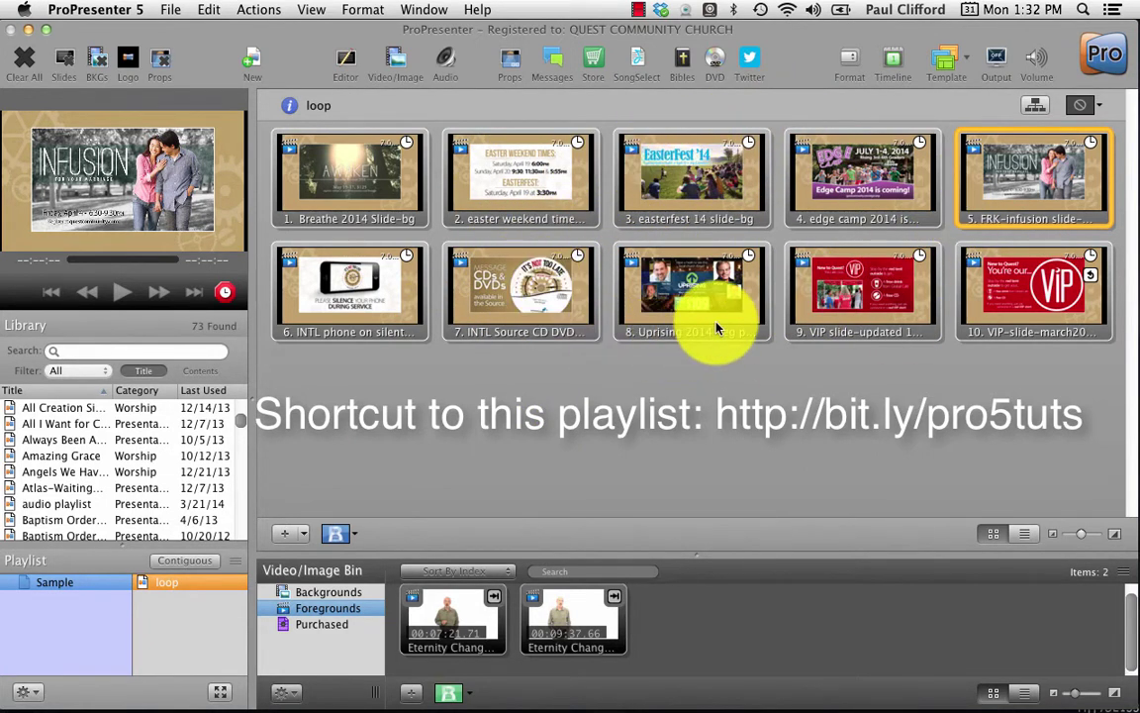
pyautogui.press('Right')
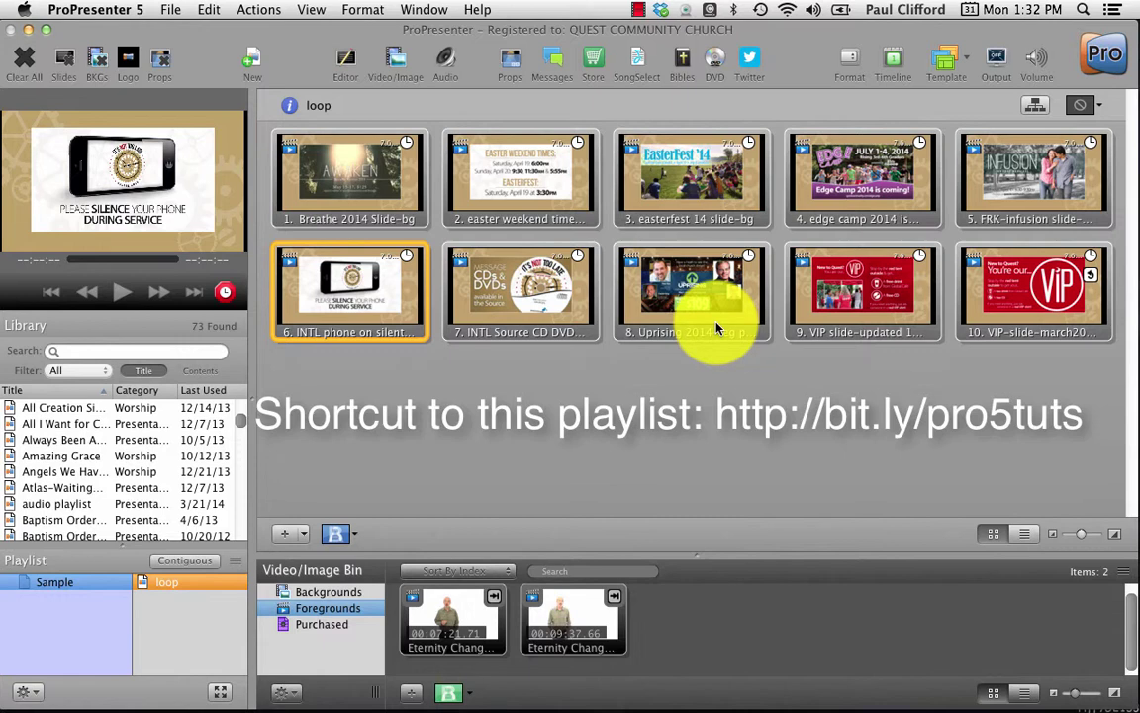
pyautogui.press('Right')
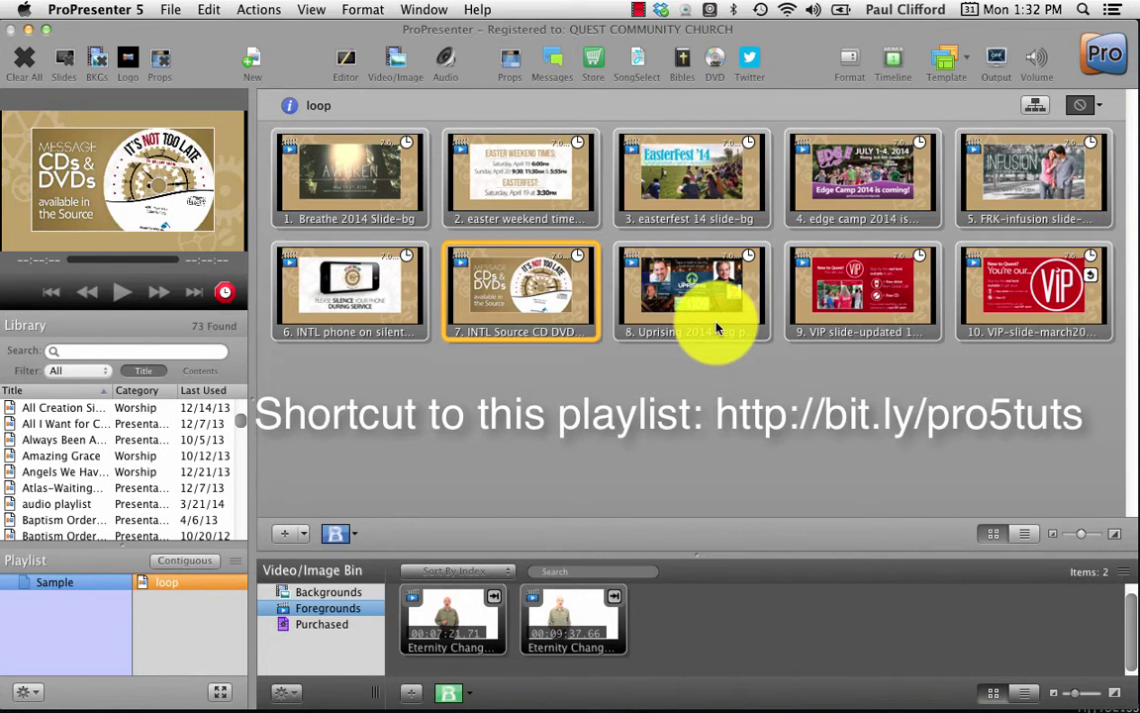
pyautogui.press('Right')
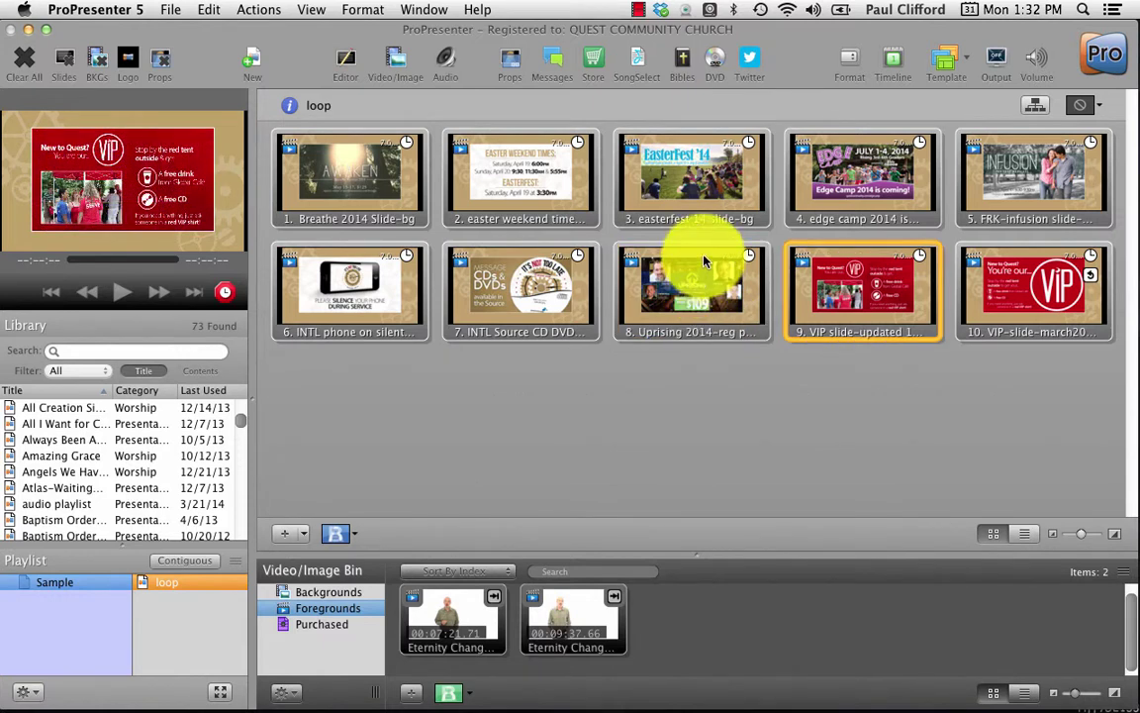
pyautogui.click(671, 186)
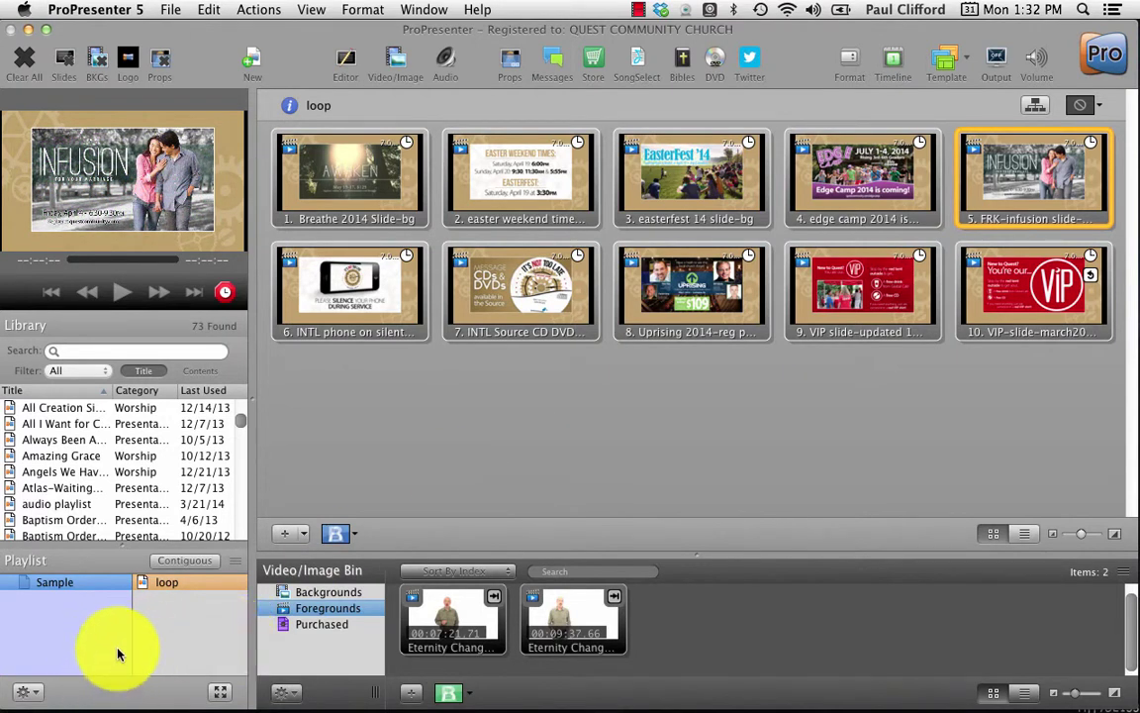
# - Add a new presentation document named 'Announcements' to the Library
pyautogui.click(35, 696)
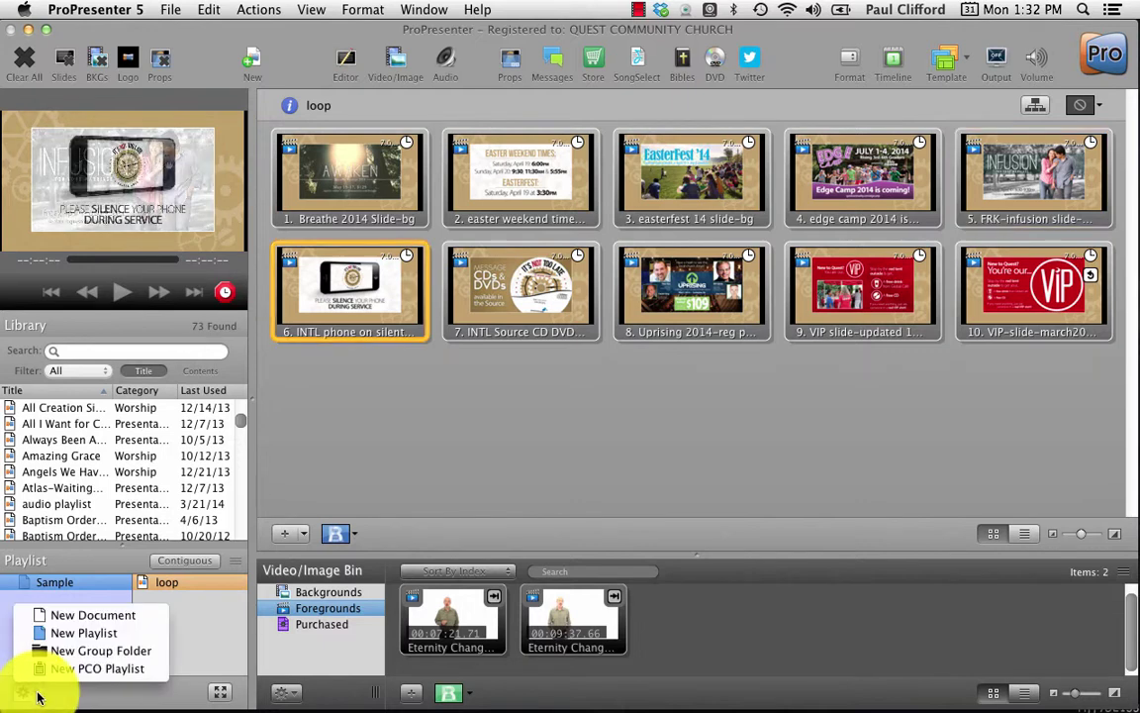
pyautogui.click(68, 615)
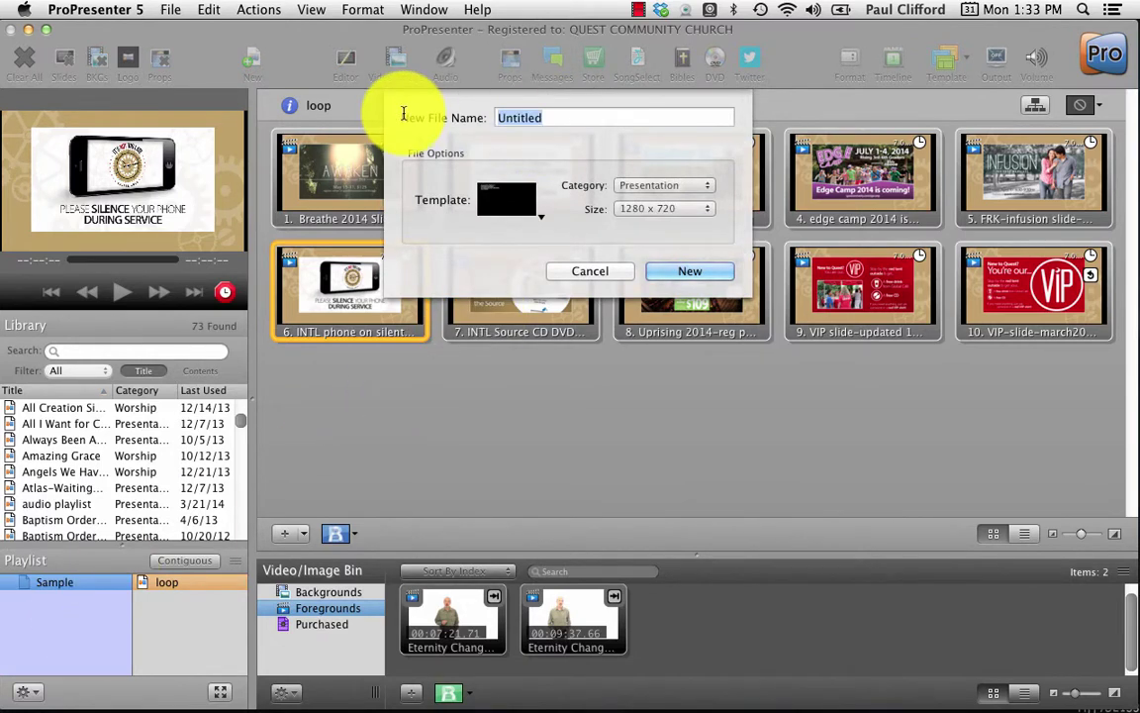
pyautogui.write('Annou')
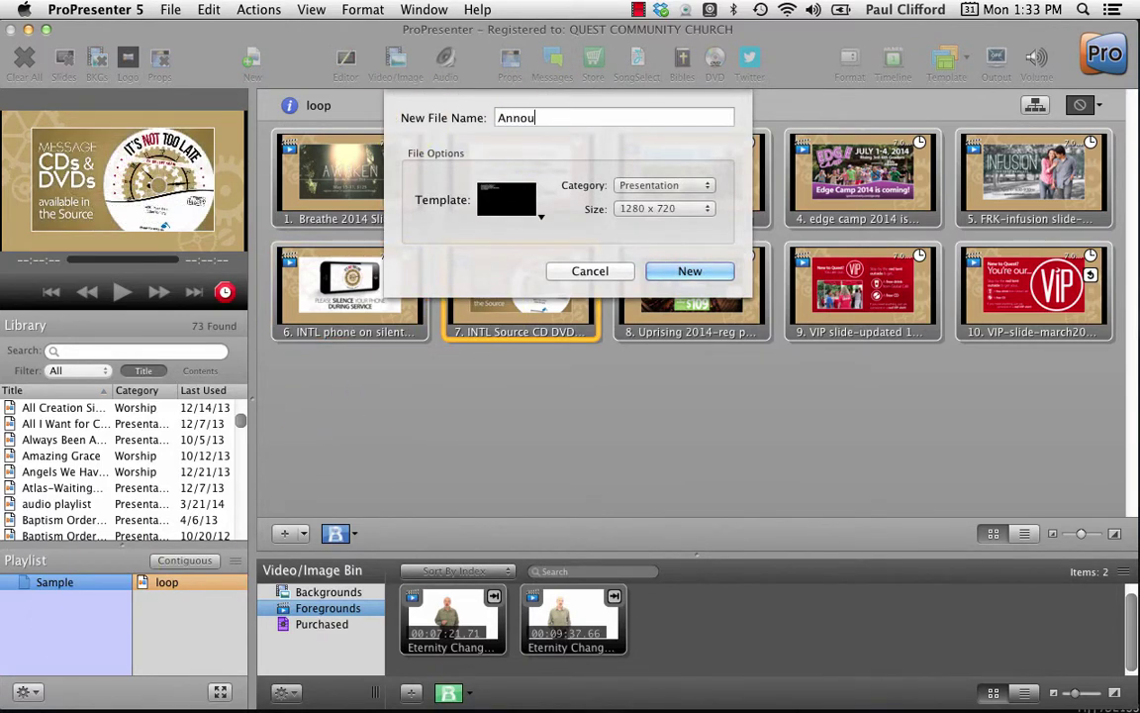
pyautogui.write('ncements')
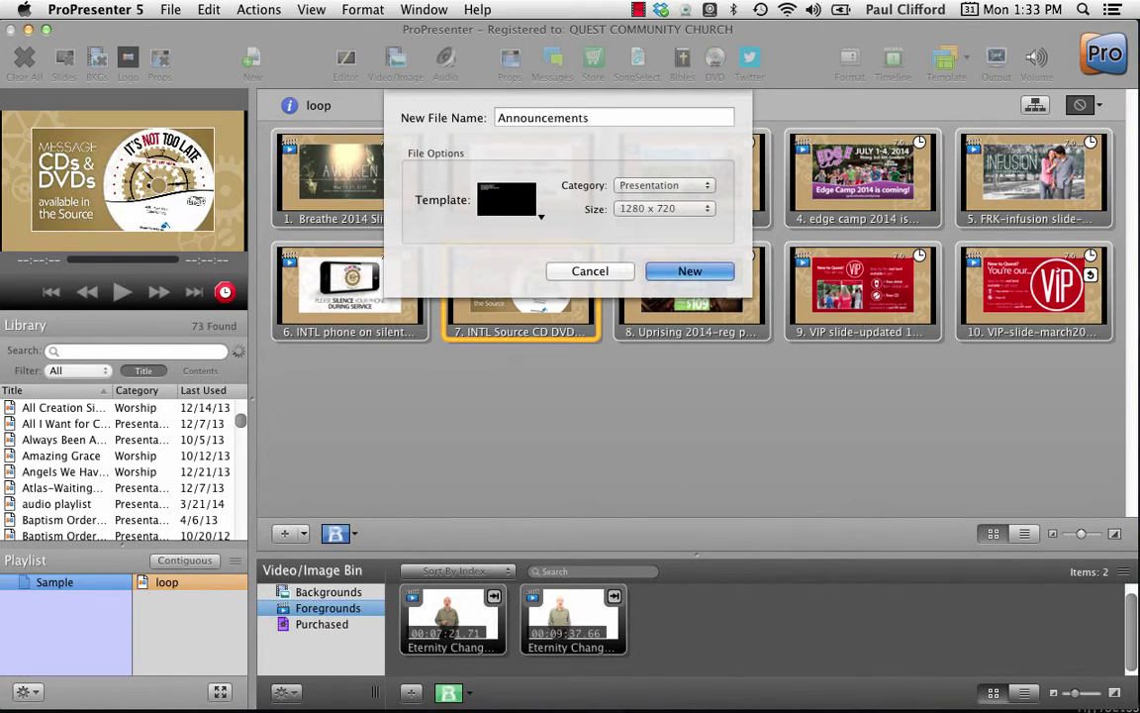
pyautogui.click(705, 273)
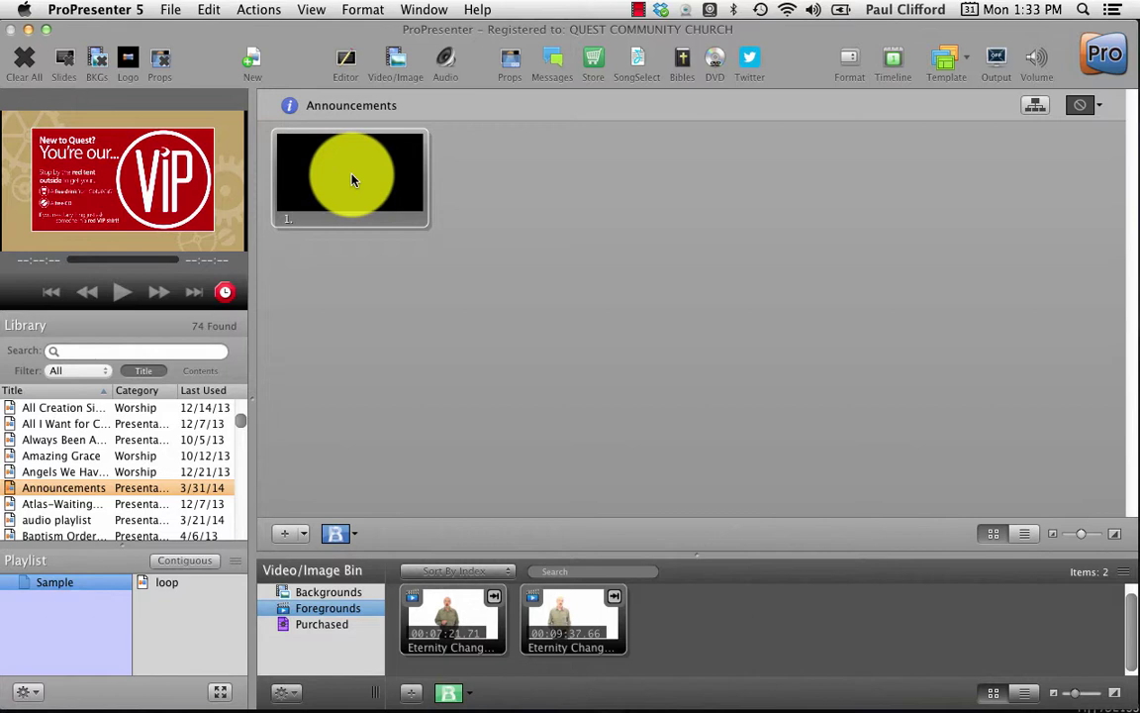
# - Put the blank first Announcements slide live on output, then switch to Finder
pyautogui.click(352, 179)
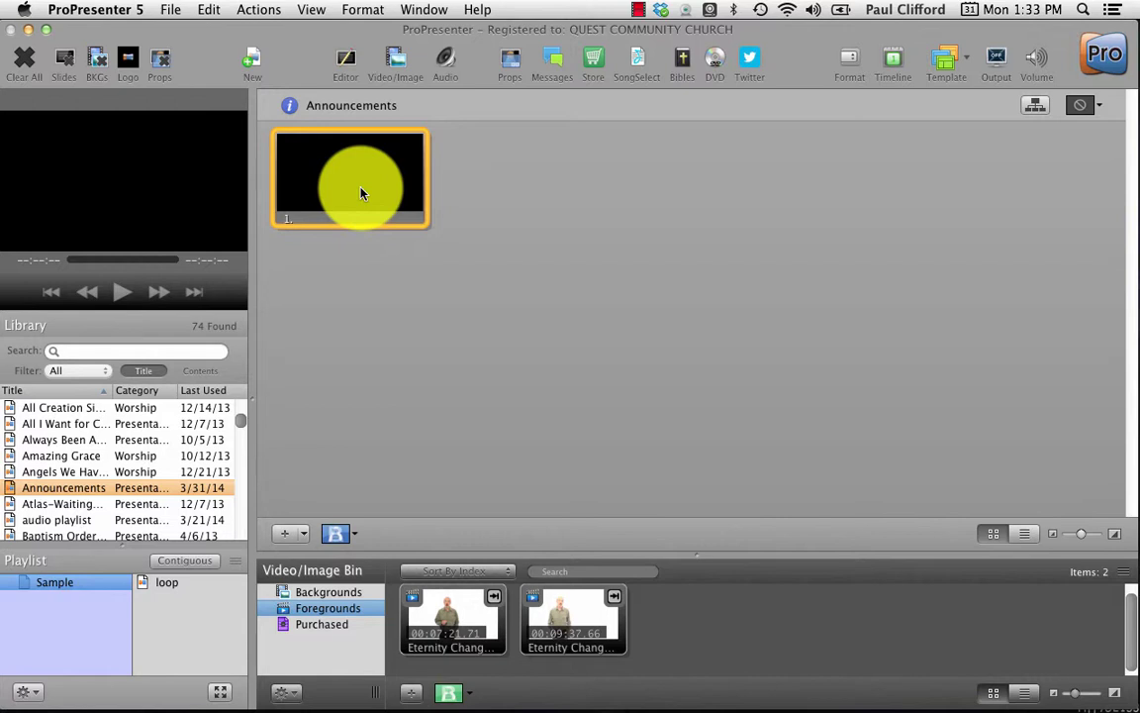
pyautogui.press('super+Tab')
pyautogui.press('super+Tab')
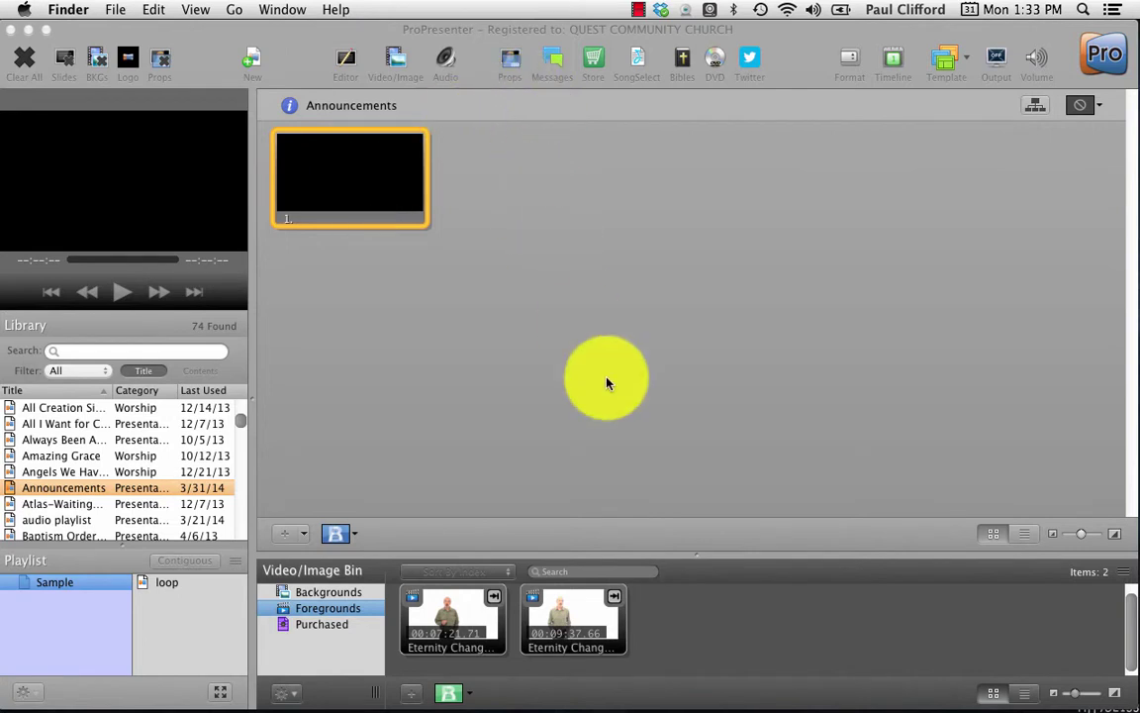
# - Select all ten JPG files in the restored Its Not Too Late Week 1 folder window
pyautogui.moveTo(797, 704)
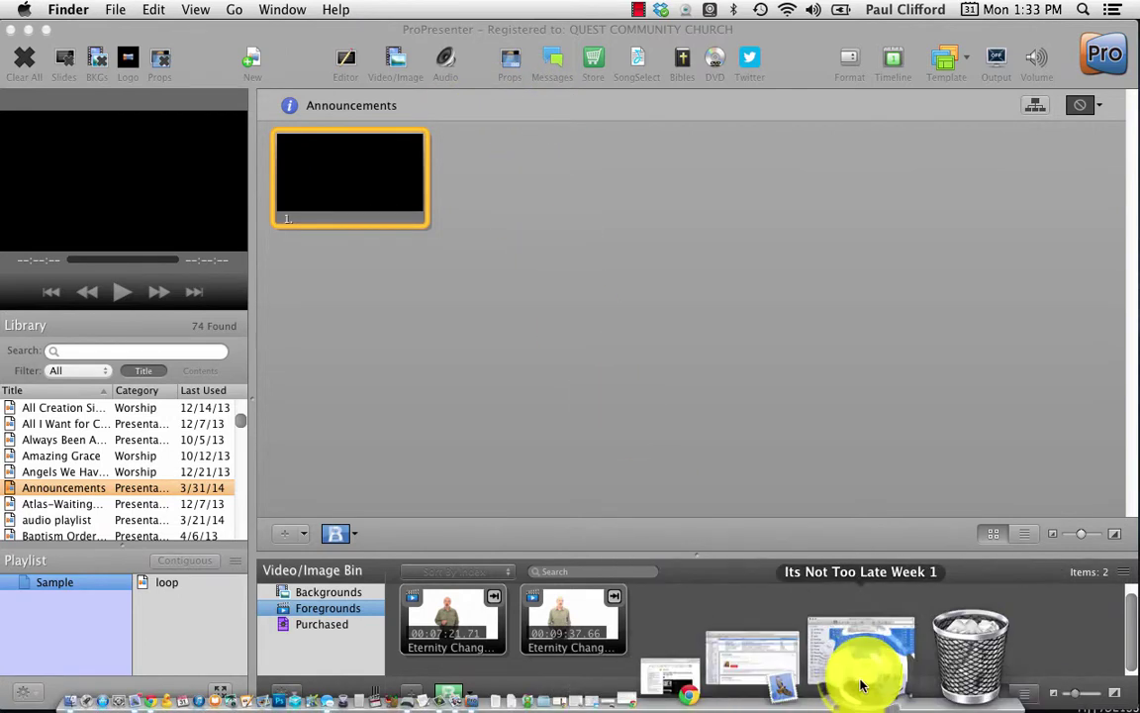
pyautogui.click(861, 671)
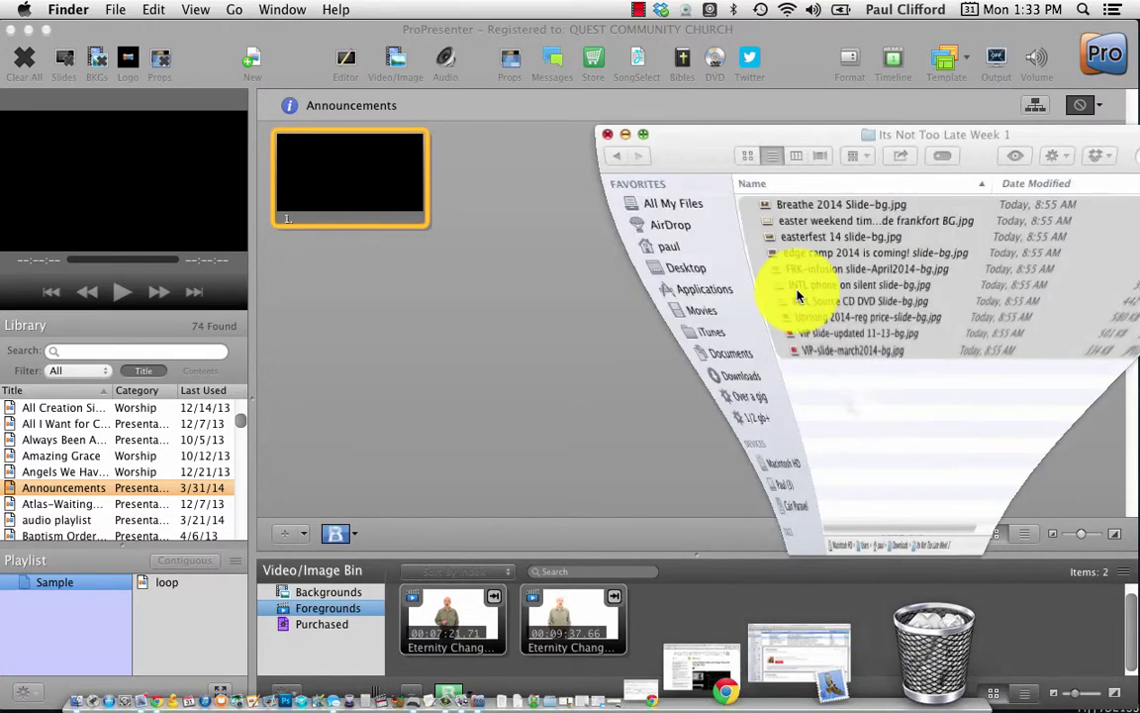
pyautogui.click(857, 409)
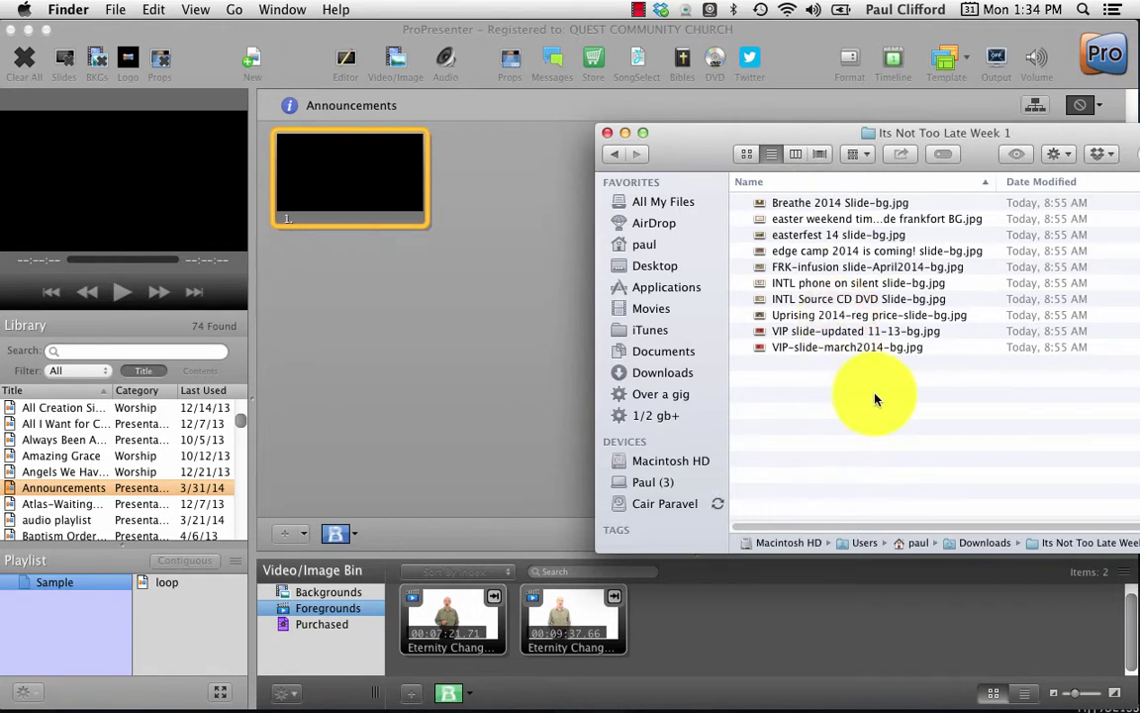
pyautogui.moveTo(965, 460); pyautogui.dragTo(814, 188)
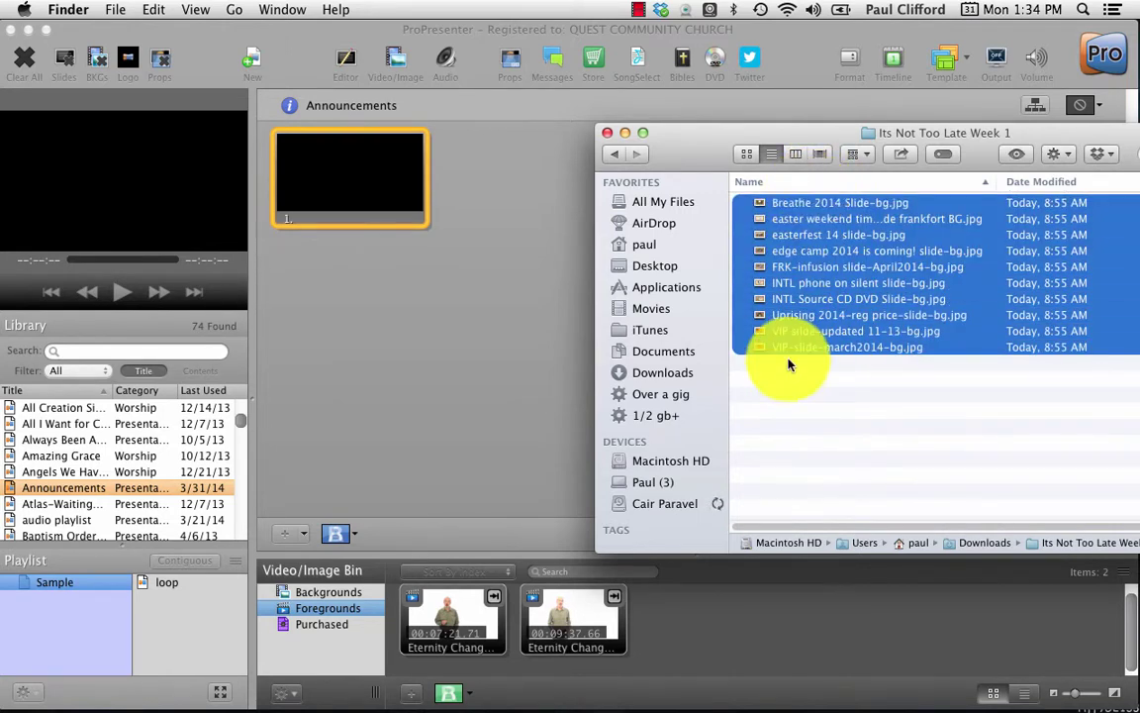
pyautogui.click(940, 429)
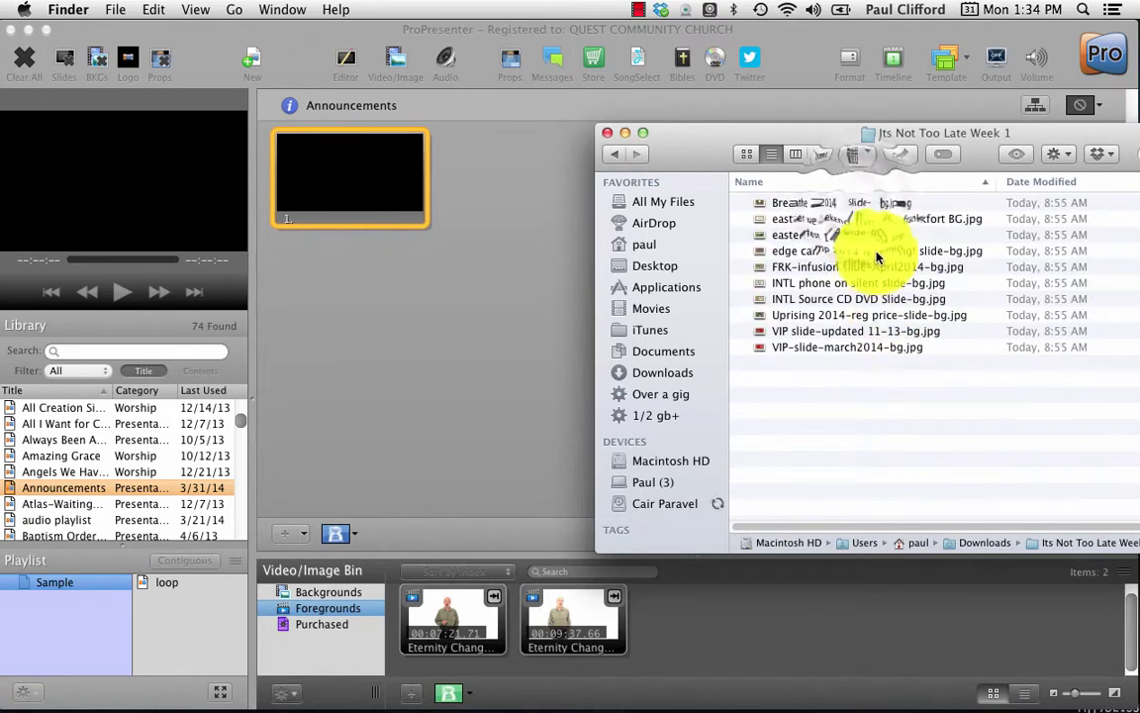
pyautogui.click(857, 206)
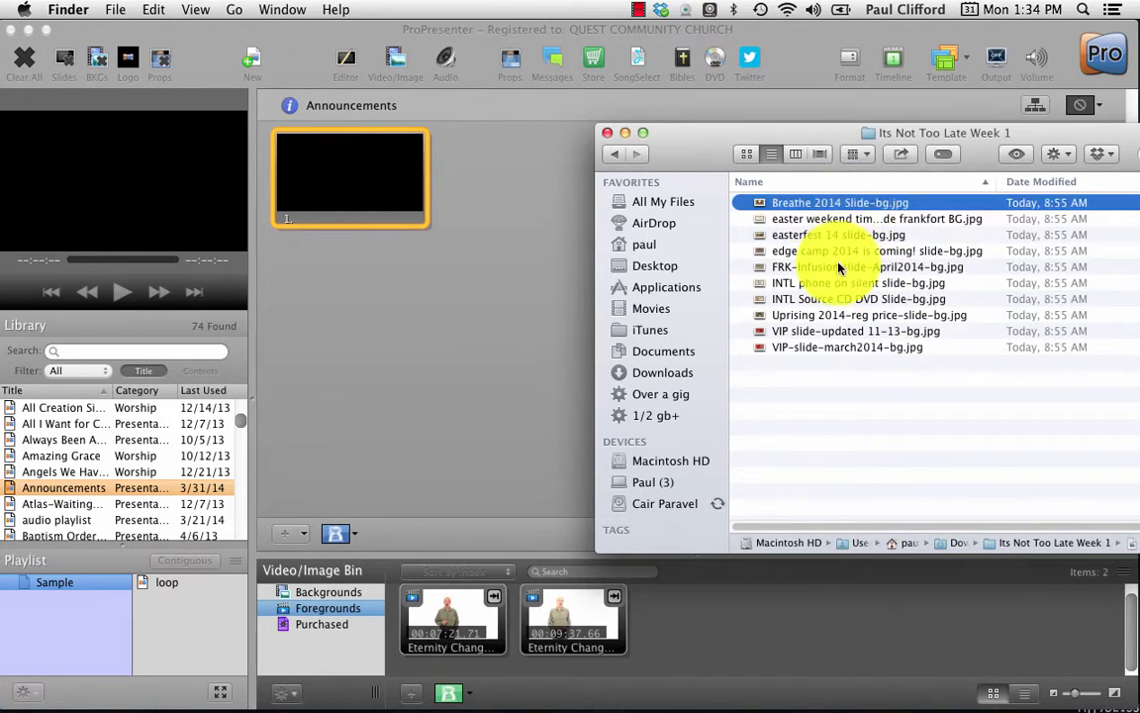
pyautogui.keyDown('shift'); pyautogui.click(843, 348); pyautogui.keyUp('shift')
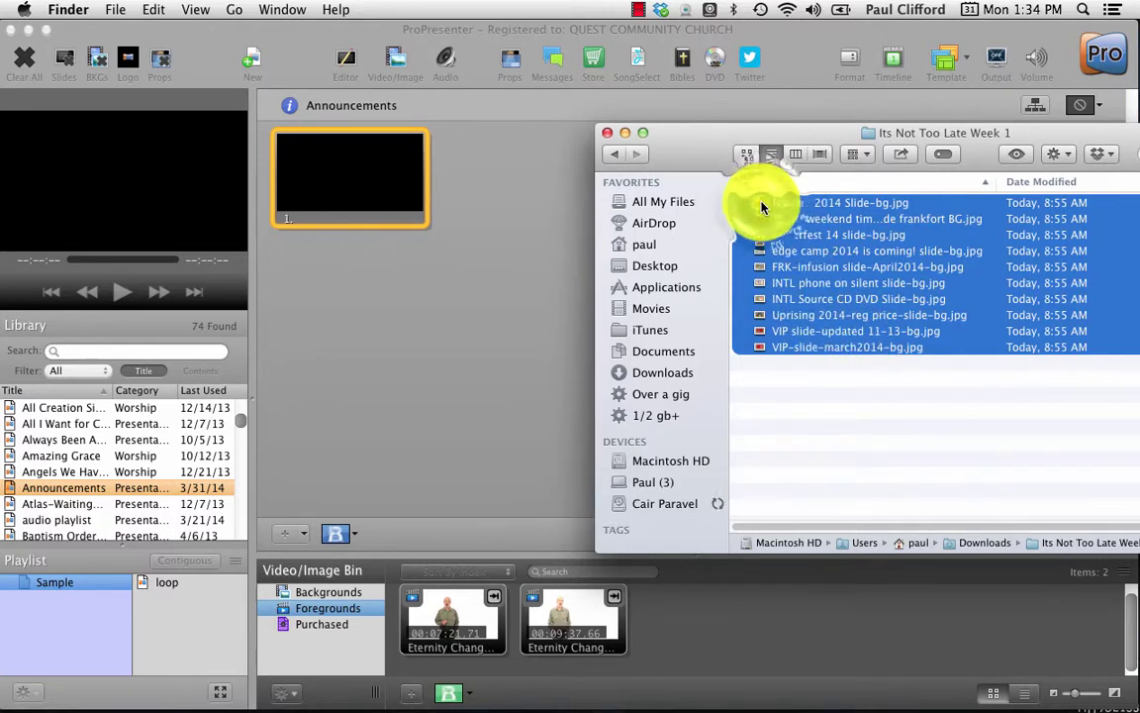
# - Drop the ten images into Announcements right after slide 1 as slides 2–11
pyautogui.moveTo(762, 205); pyautogui.dragTo(447, 188)
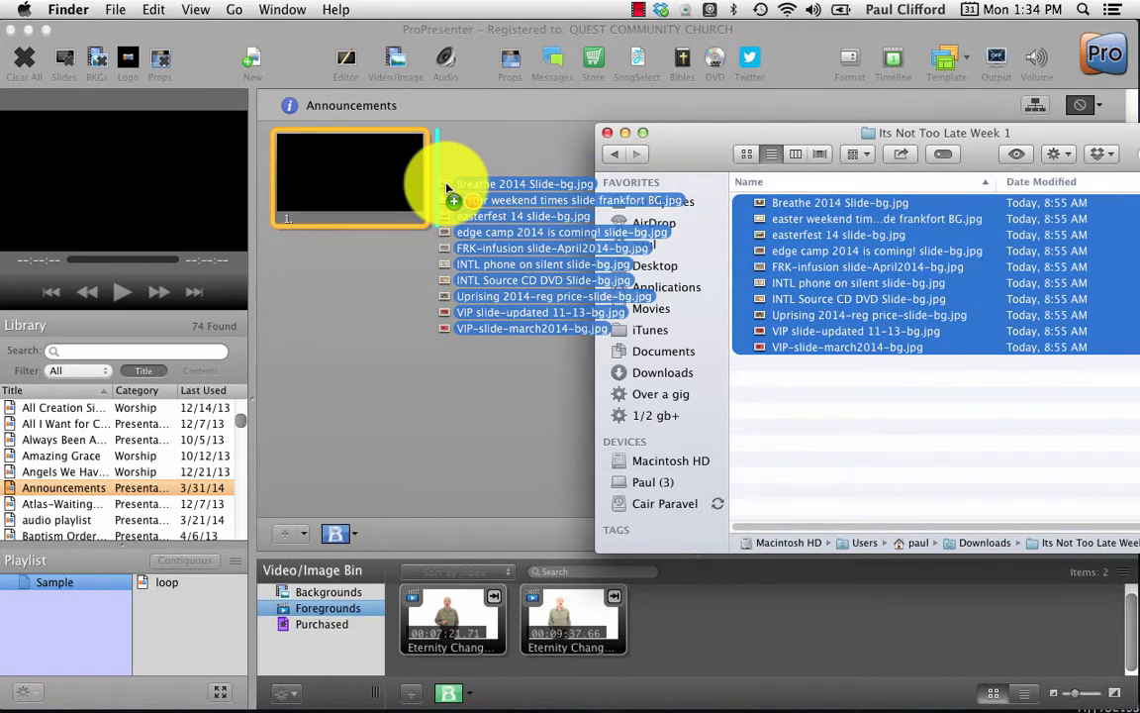
pyautogui.moveTo(447, 188); pyautogui.dragTo(388, 191)
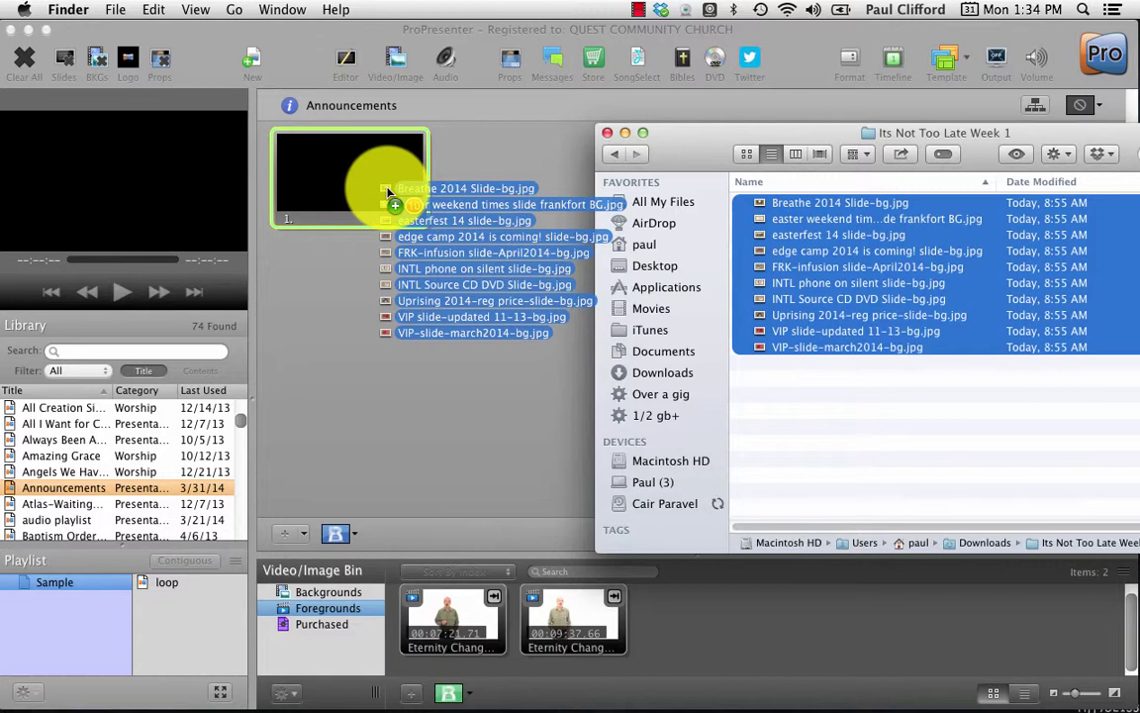
pyautogui.moveTo(388, 188); pyautogui.dragTo(444, 186)
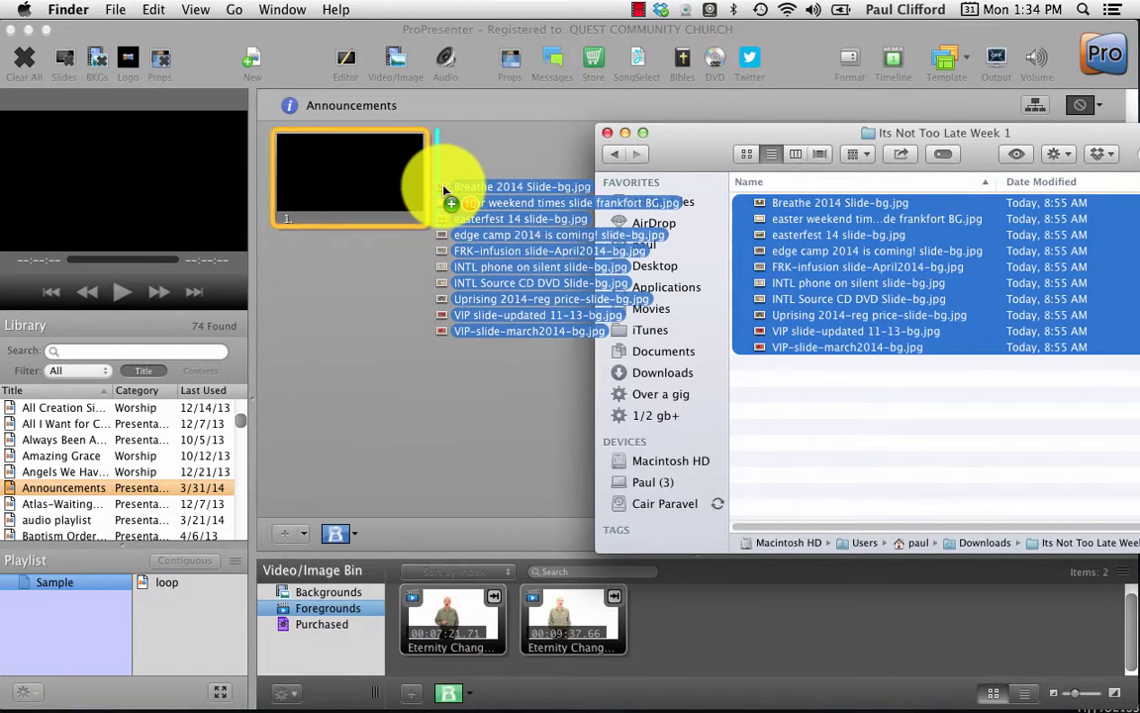
pyautogui.moveTo(443, 186); pyautogui.dragTo(444, 184)
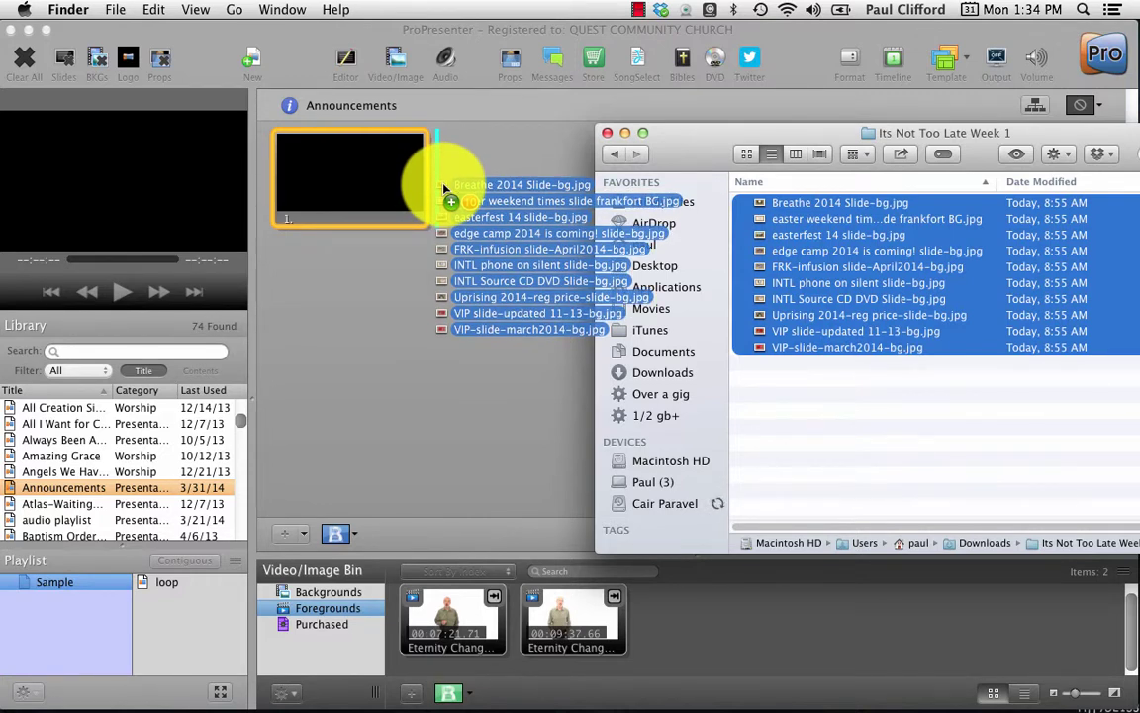
pyautogui.moveTo(444, 186); pyautogui.dragTo(443, 189)
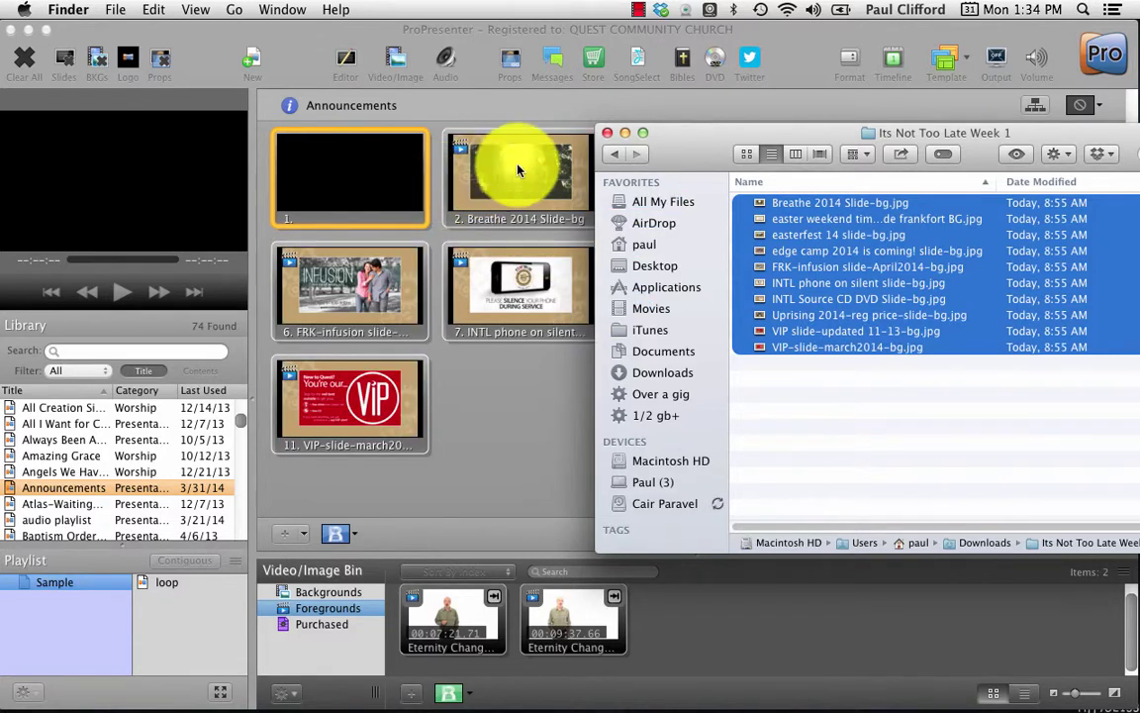
# - Delete the blank slide 1 so Announcements starts with 'Breathe 2014 Slide-bg'
pyautogui.click(628, 135)
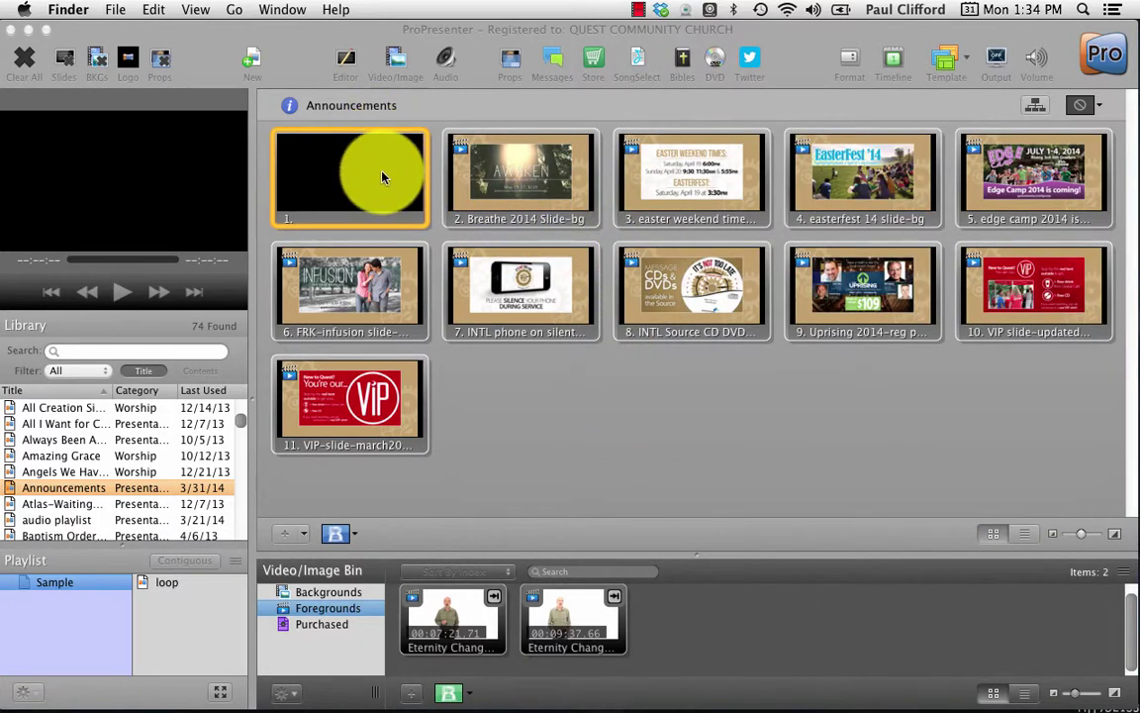
pyautogui.click(331, 192)
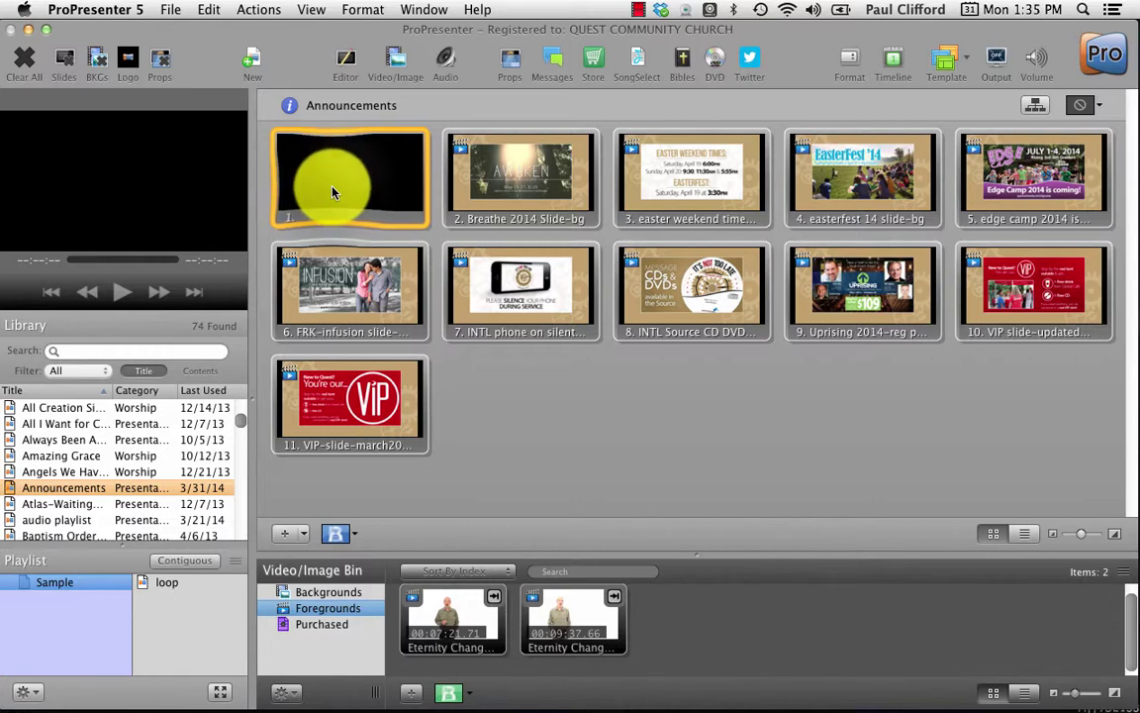
pyautogui.rightClick(332, 192)
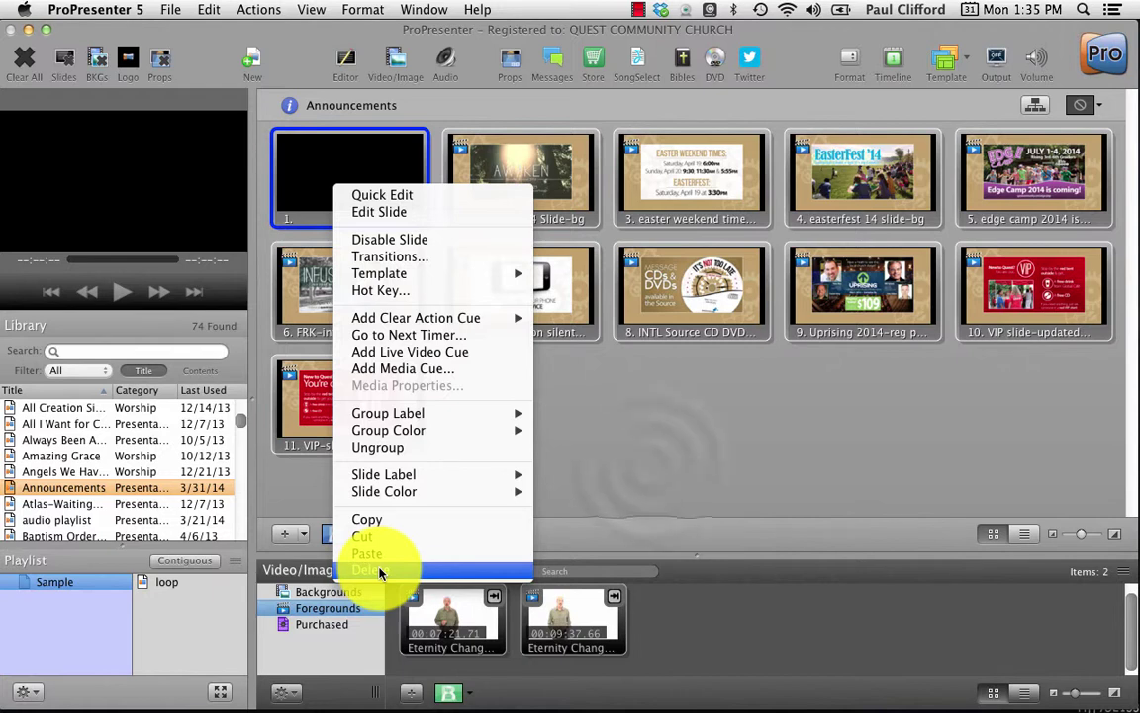
pyautogui.click(590, 453)
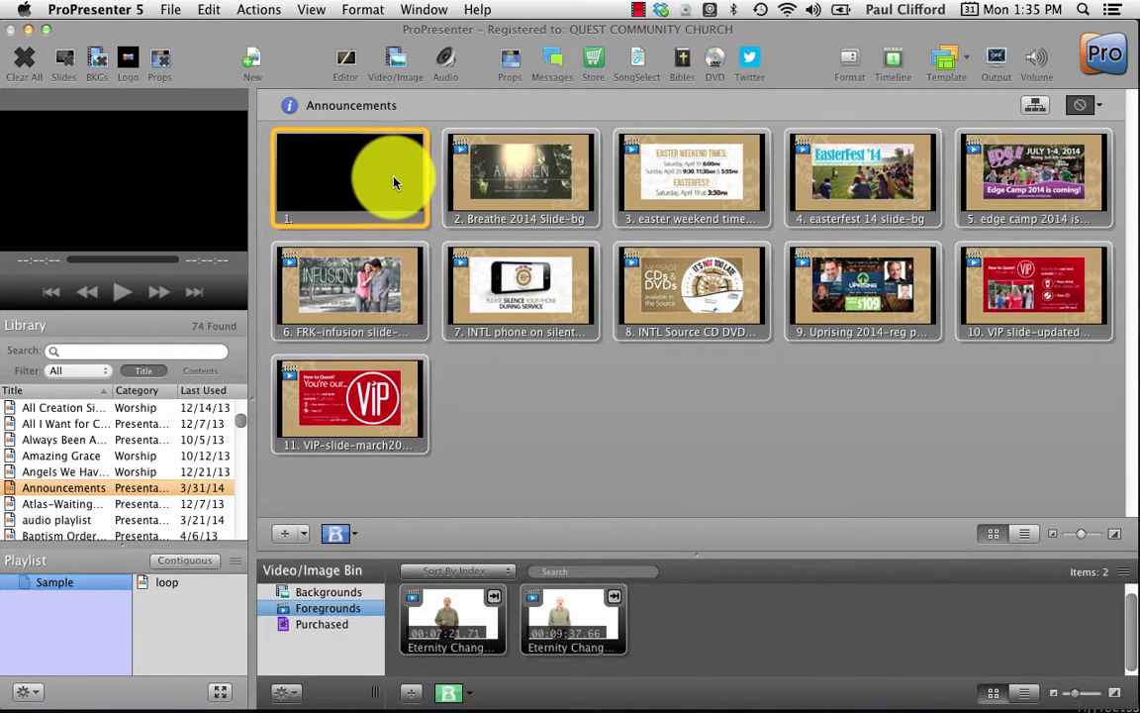
pyautogui.click(393, 181)
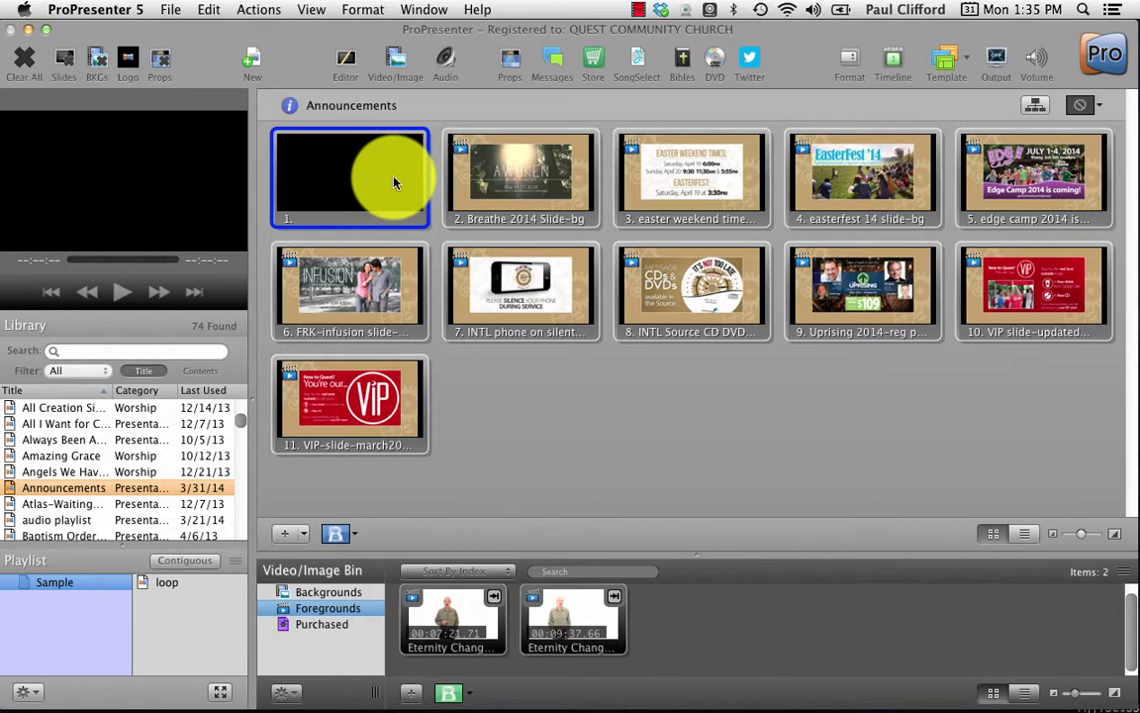
pyautogui.press('BackSpace')
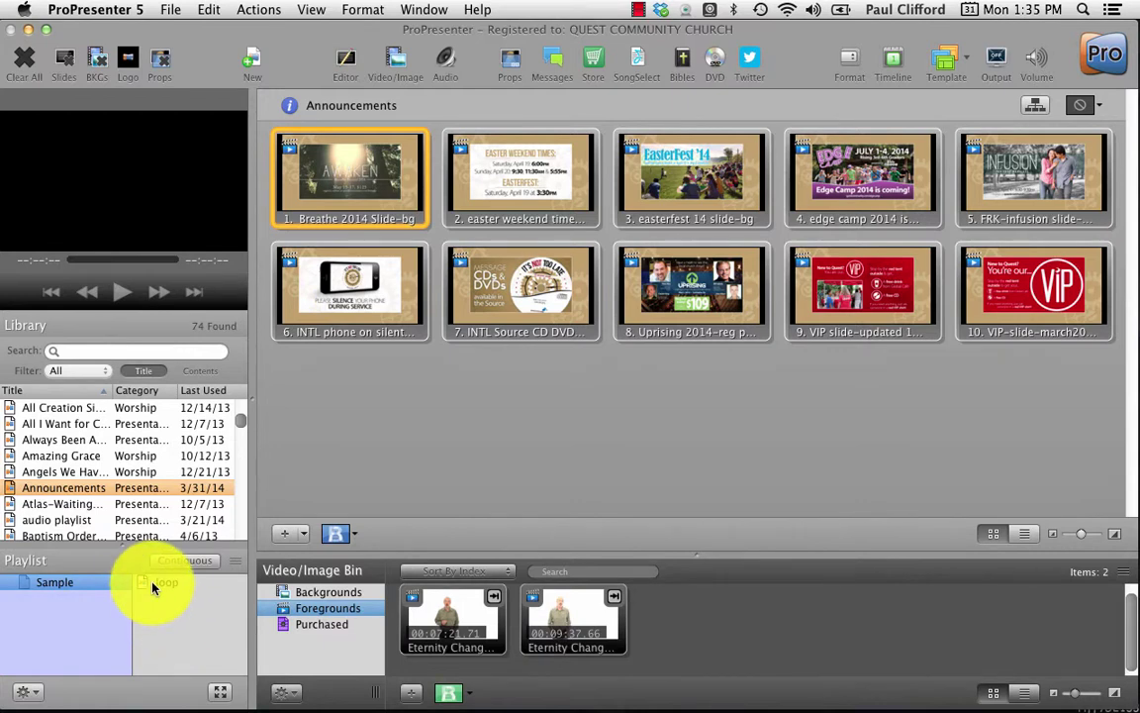
# - Place Announcements below loop in the Sample playlist and compare their ten slides
pyautogui.moveTo(15, 488); pyautogui.dragTo(158, 615)
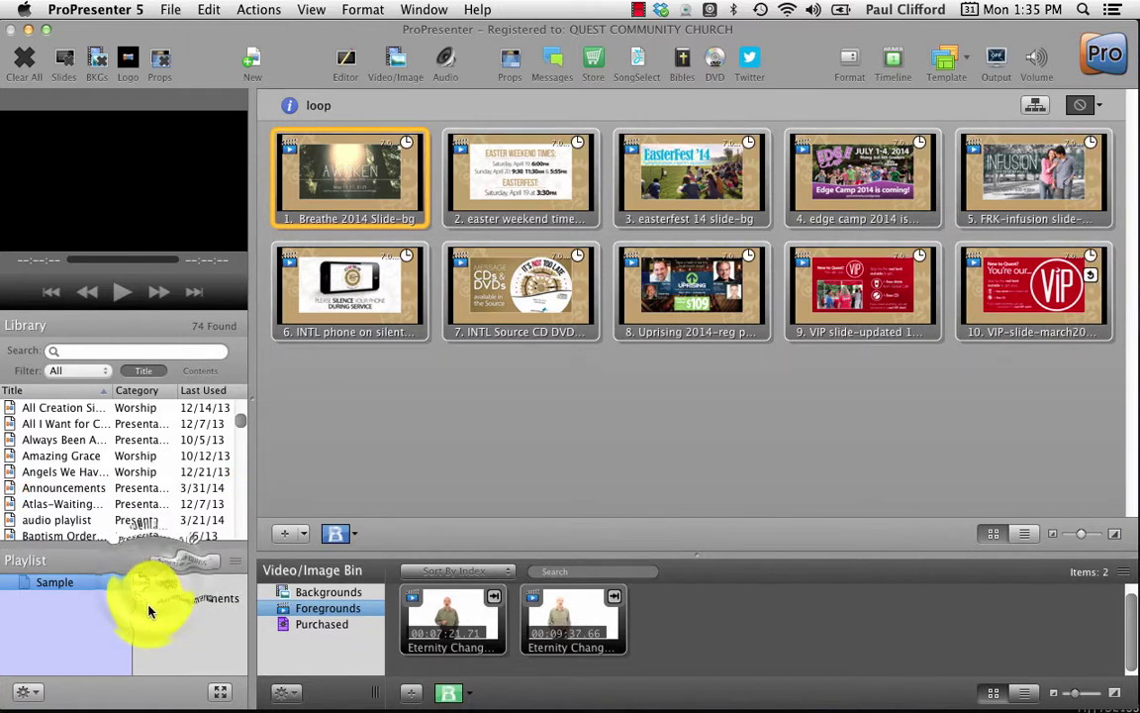
pyautogui.click(153, 587)
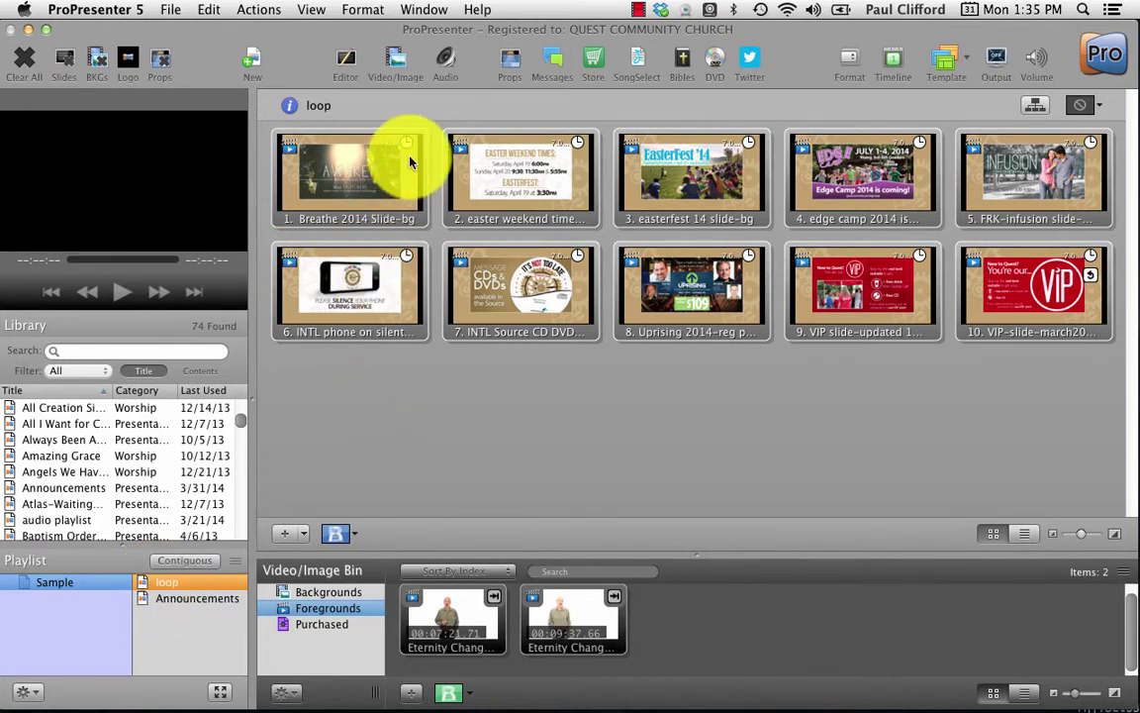
pyautogui.click(184, 600)
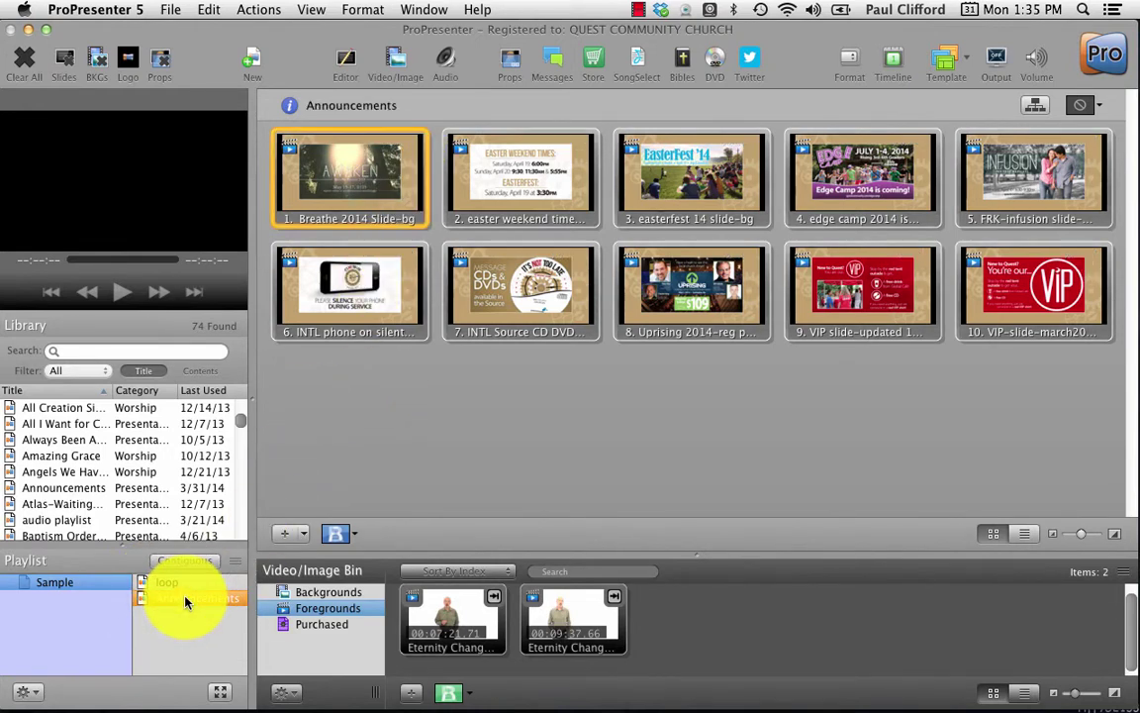
pyautogui.click(174, 583)
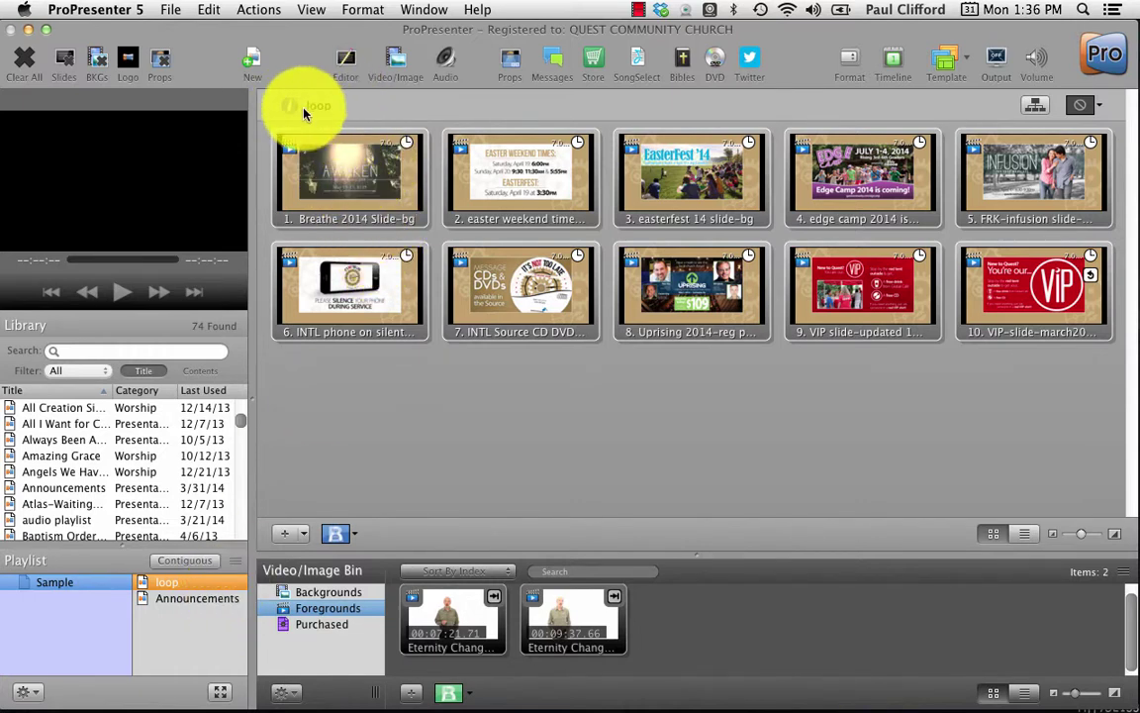
pyautogui.click(212, 606)
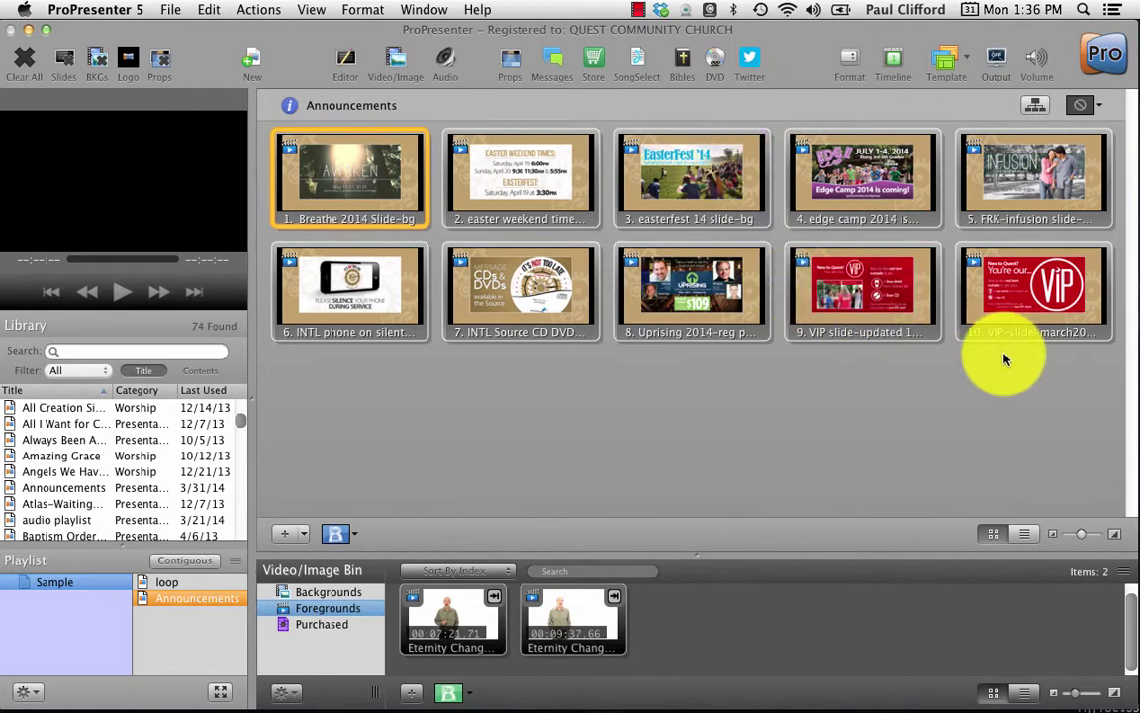
# - Send slide 8, 'Uprising 2014-reg', from Announcements live to output
pyautogui.rightClick(888, 313)
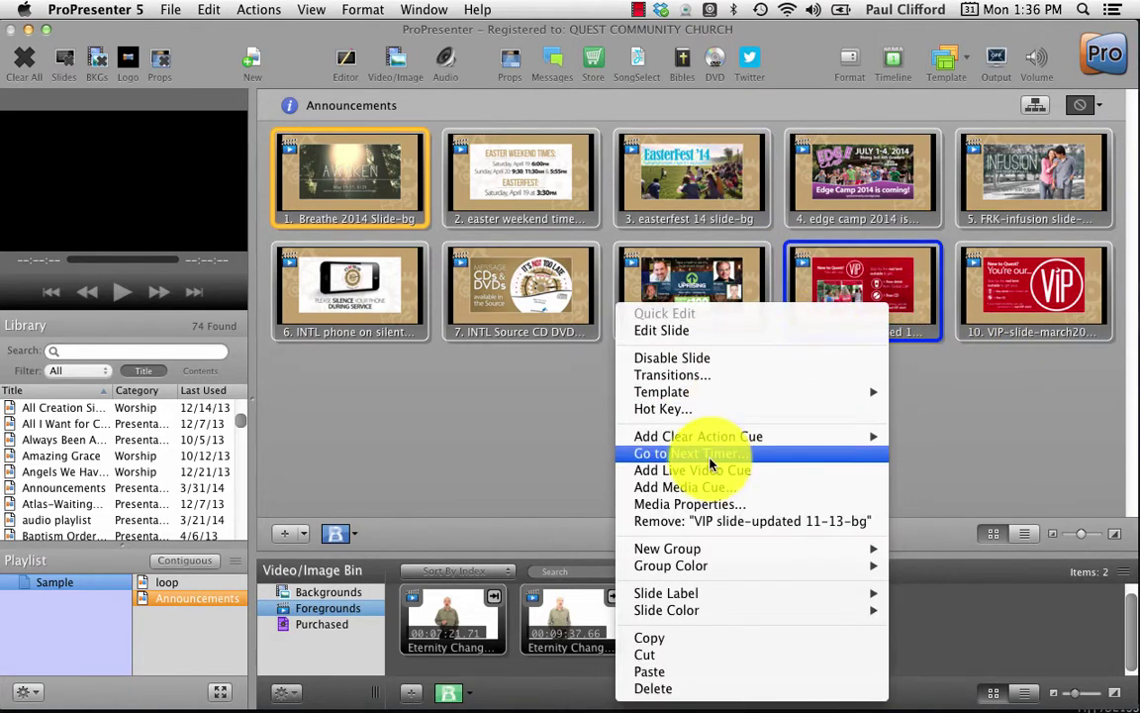
pyautogui.click(990, 420)
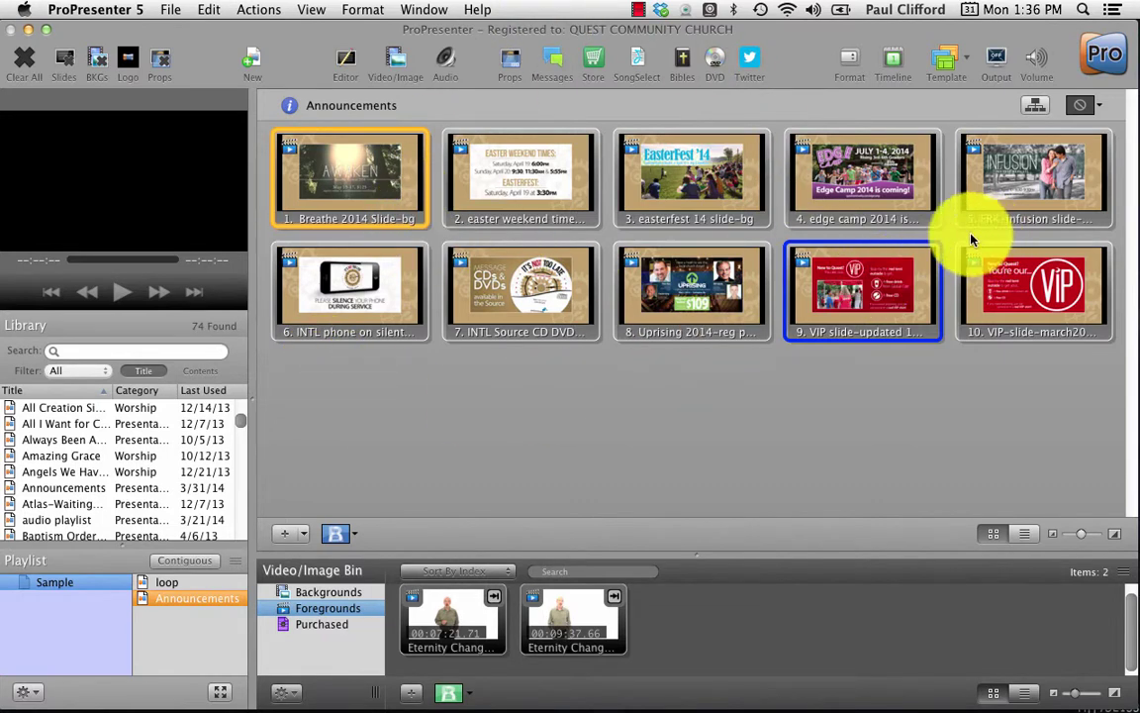
pyautogui.click(700, 315)
pyautogui.click(698, 311)
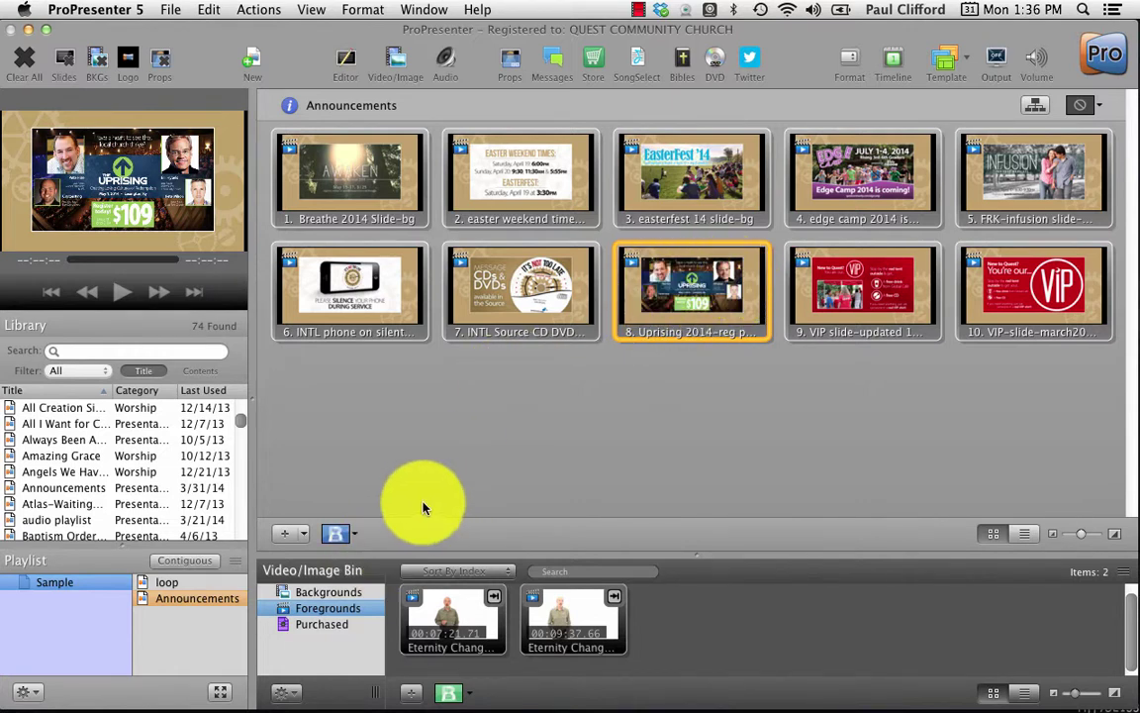
# - Start loop at the easter weekend slide, then override it with Announcements' EasterFest slide 3
pyautogui.click(156, 583)
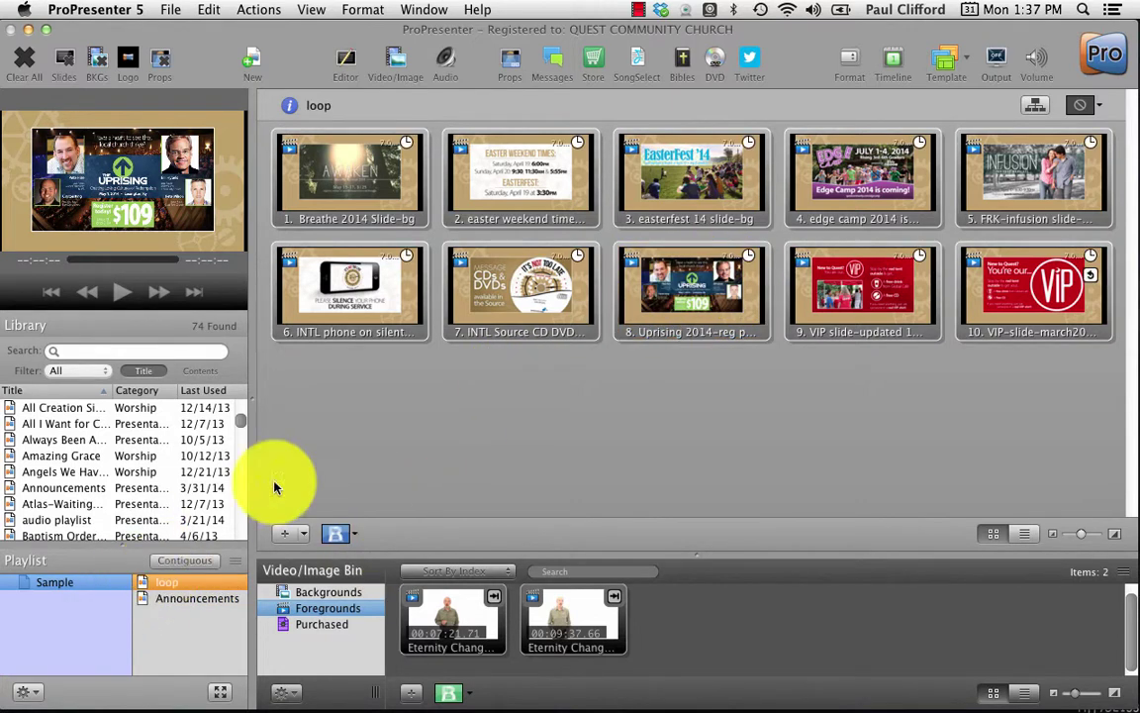
pyautogui.click(502, 168)
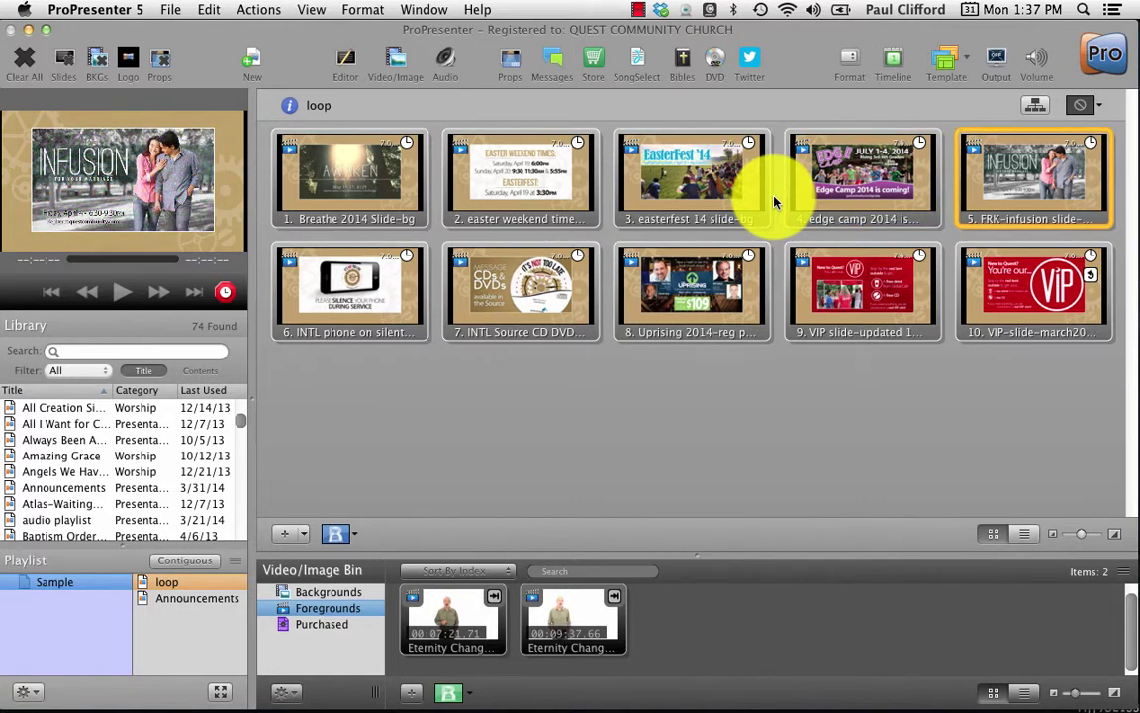
pyautogui.click(193, 606)
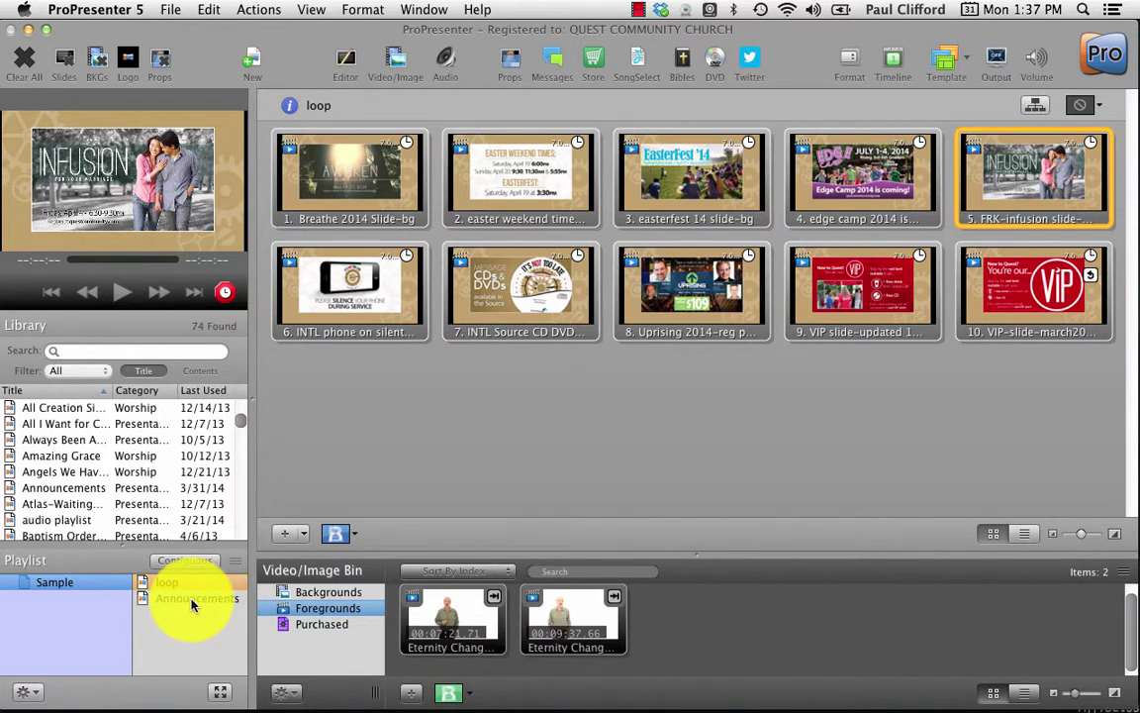
pyautogui.click(191, 603)
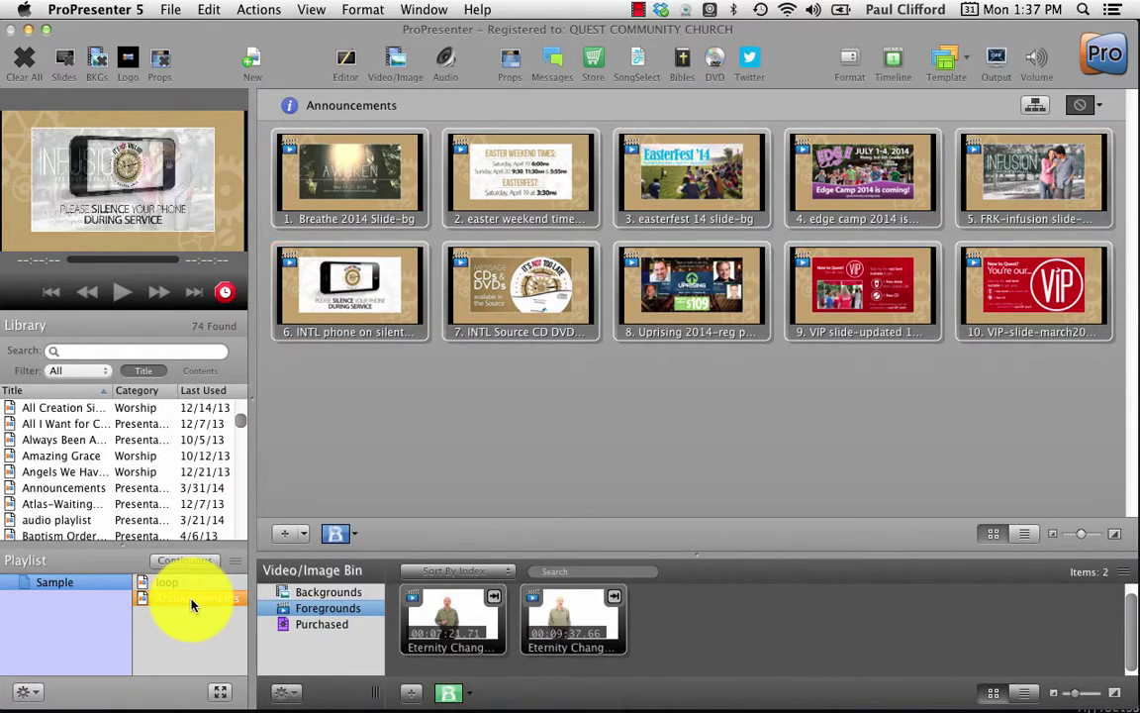
pyautogui.click(640, 188)
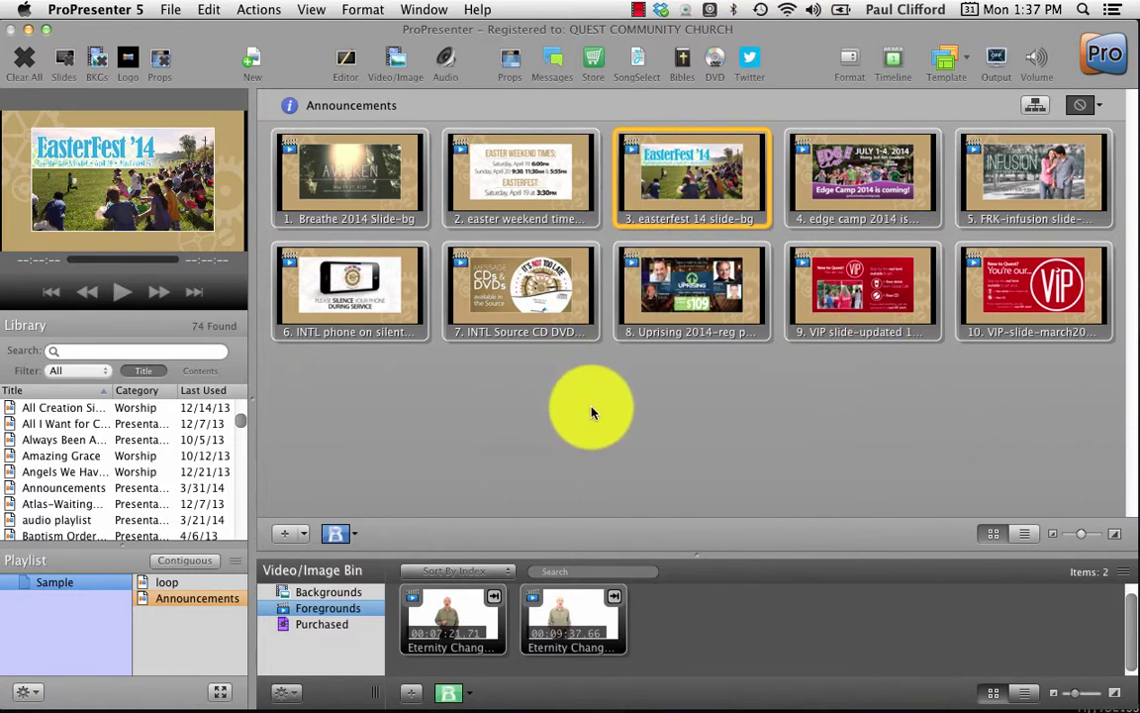
# - Import all ten Its Not Too Late Week 1 images into the bin's Foregrounds, making 12 items
pyautogui.click(412, 697)
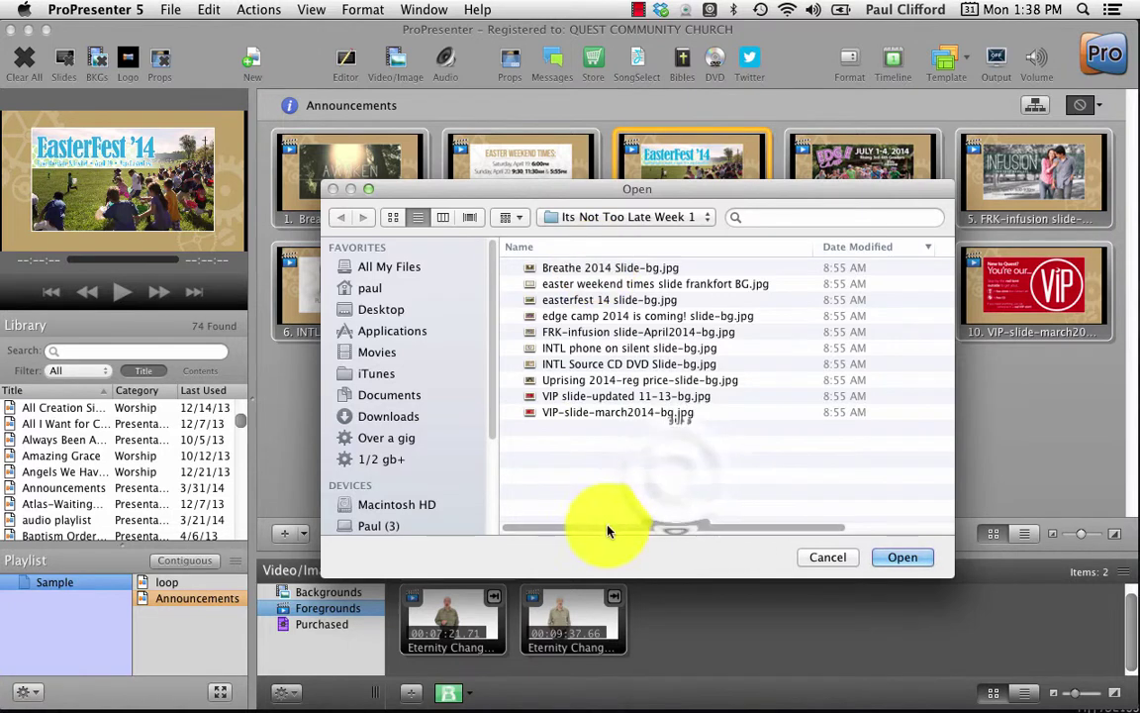
pyautogui.moveTo(674, 478); pyautogui.dragTo(603, 272)
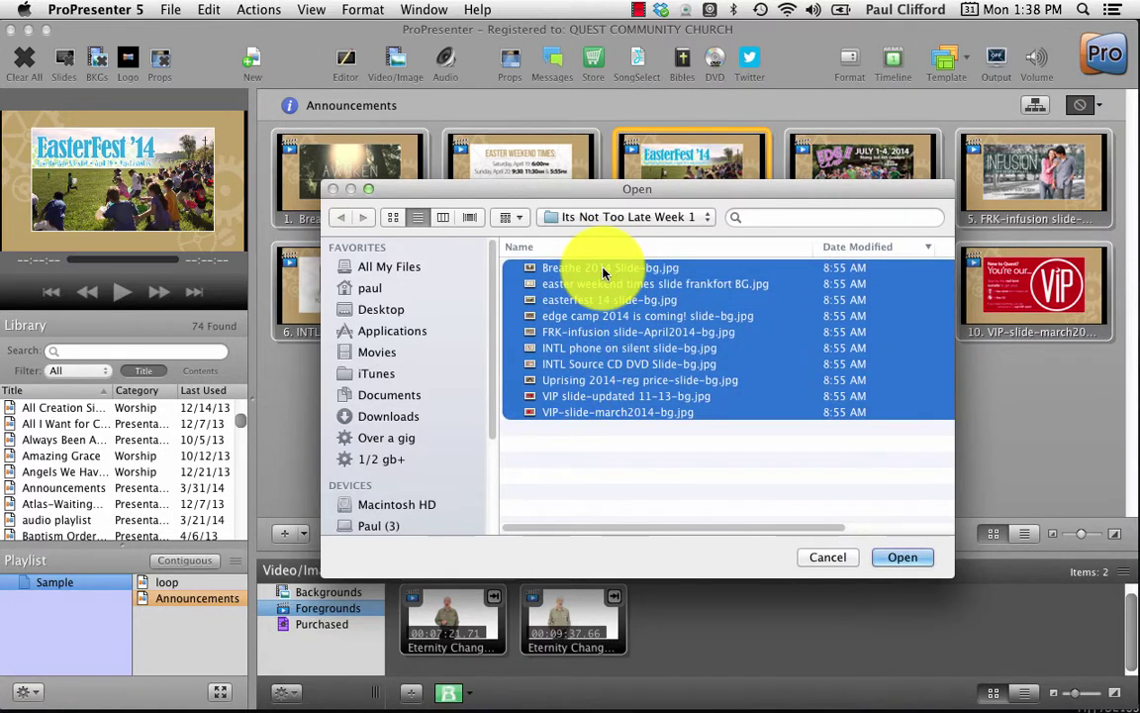
pyautogui.click(904, 558)
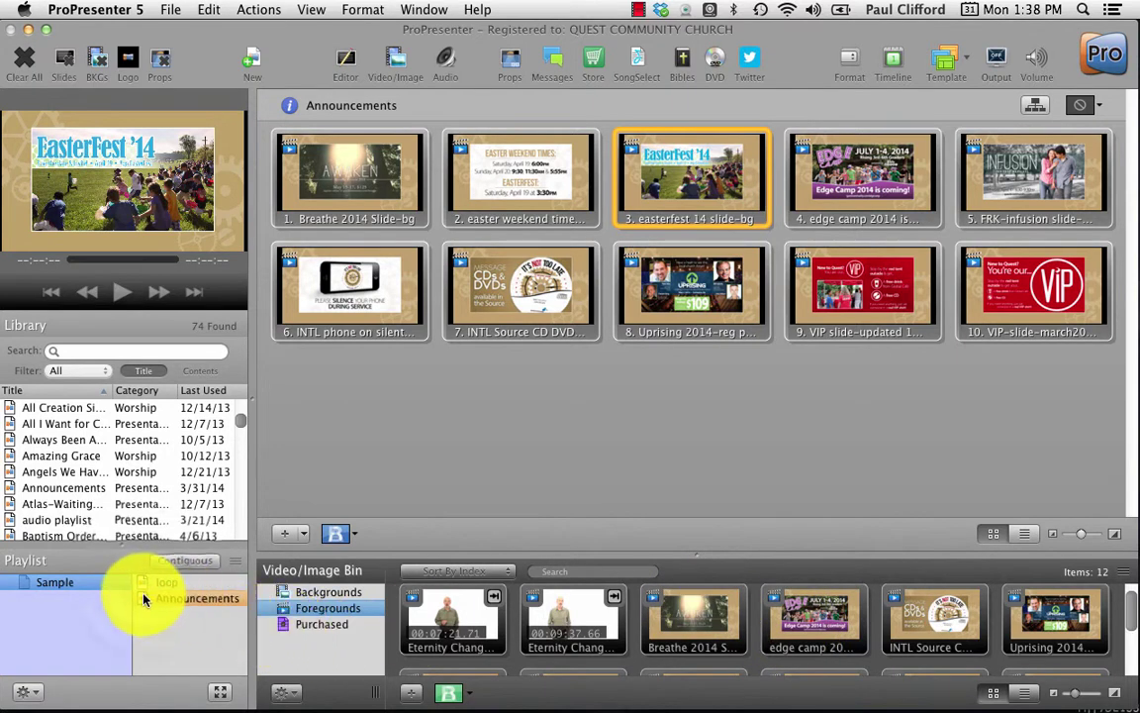
# - Restart loop at slide 7 (CDs & DVDs) and drop Announcements from Sample, leaving only loop
pyautogui.click(148, 584)
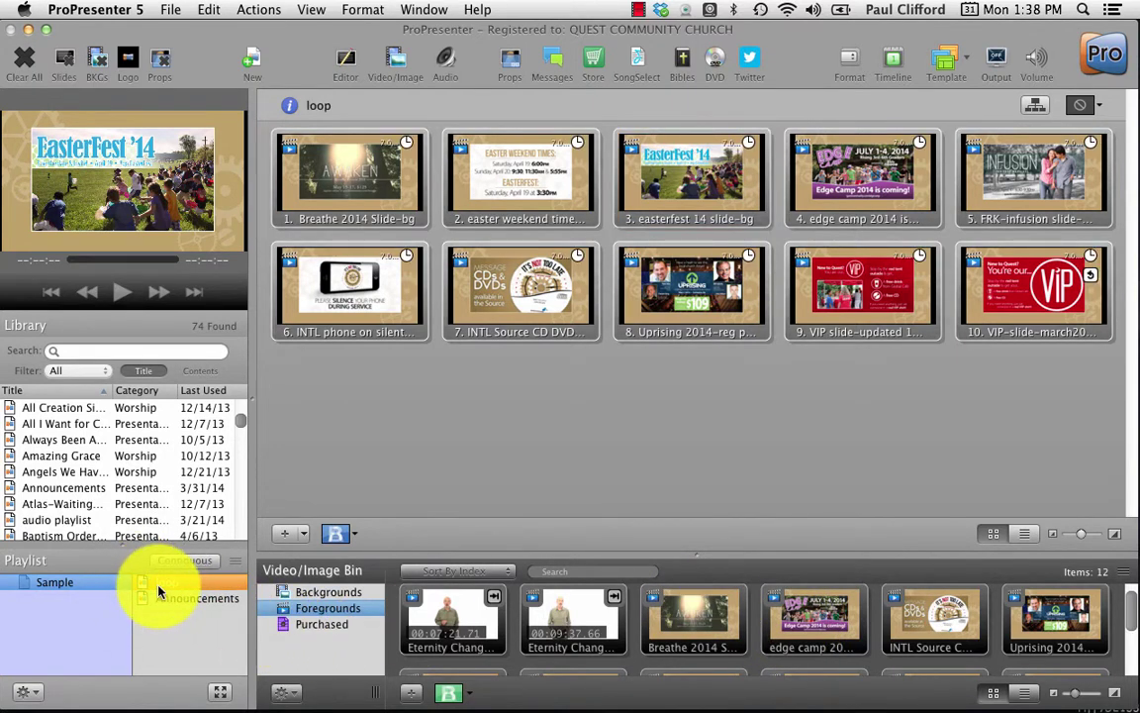
pyautogui.click(494, 306)
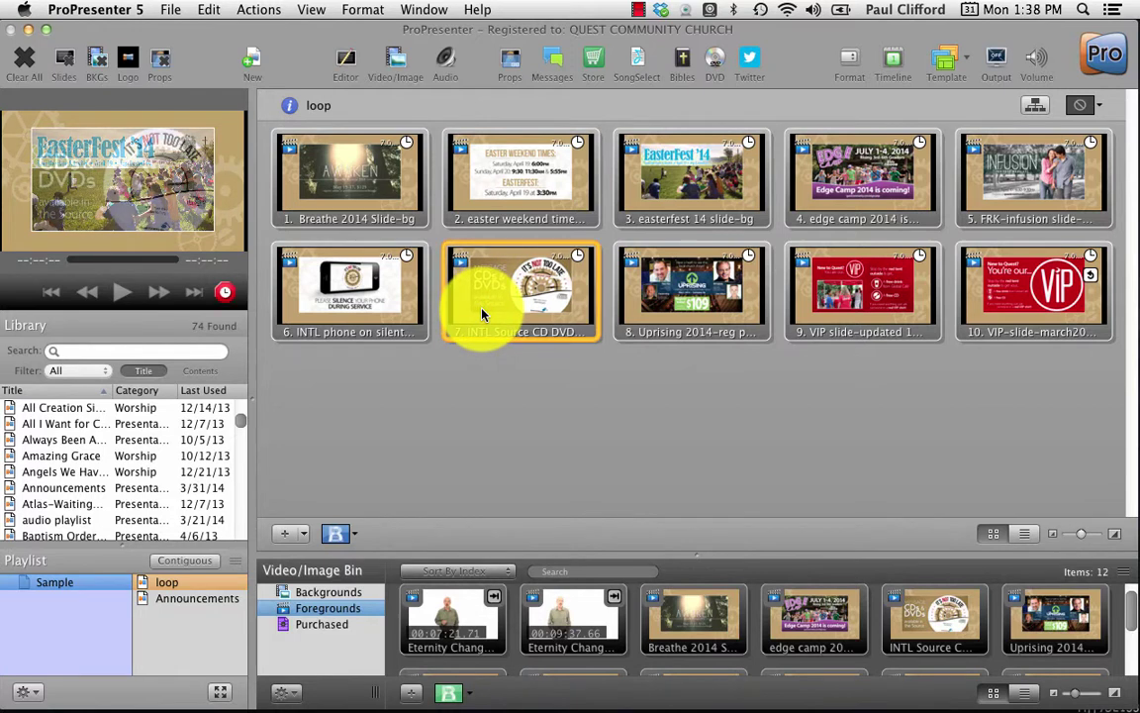
pyautogui.rightClick(213, 604)
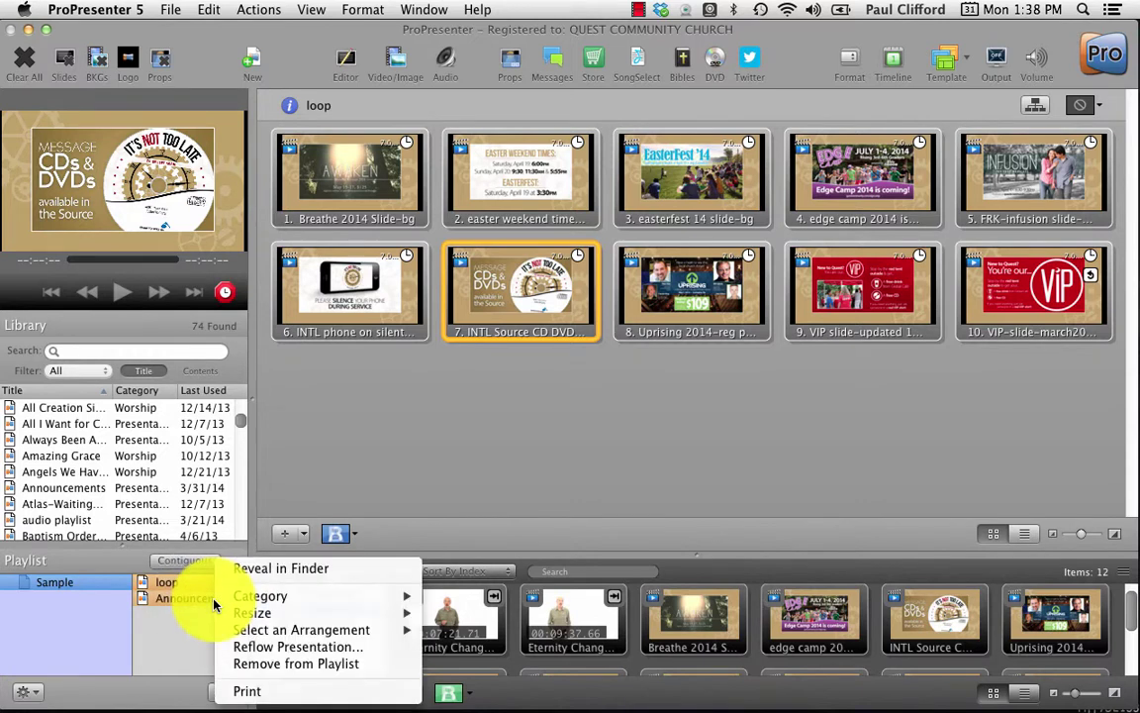
pyautogui.click(258, 665)
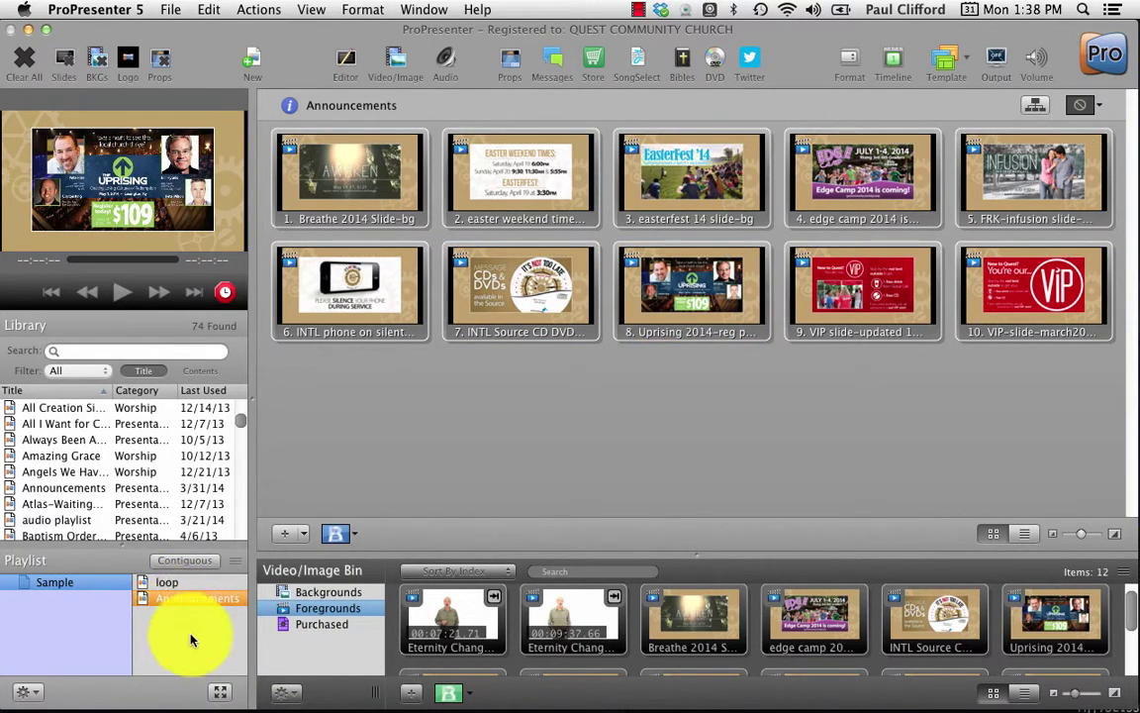
pyautogui.rightClick(199, 610)
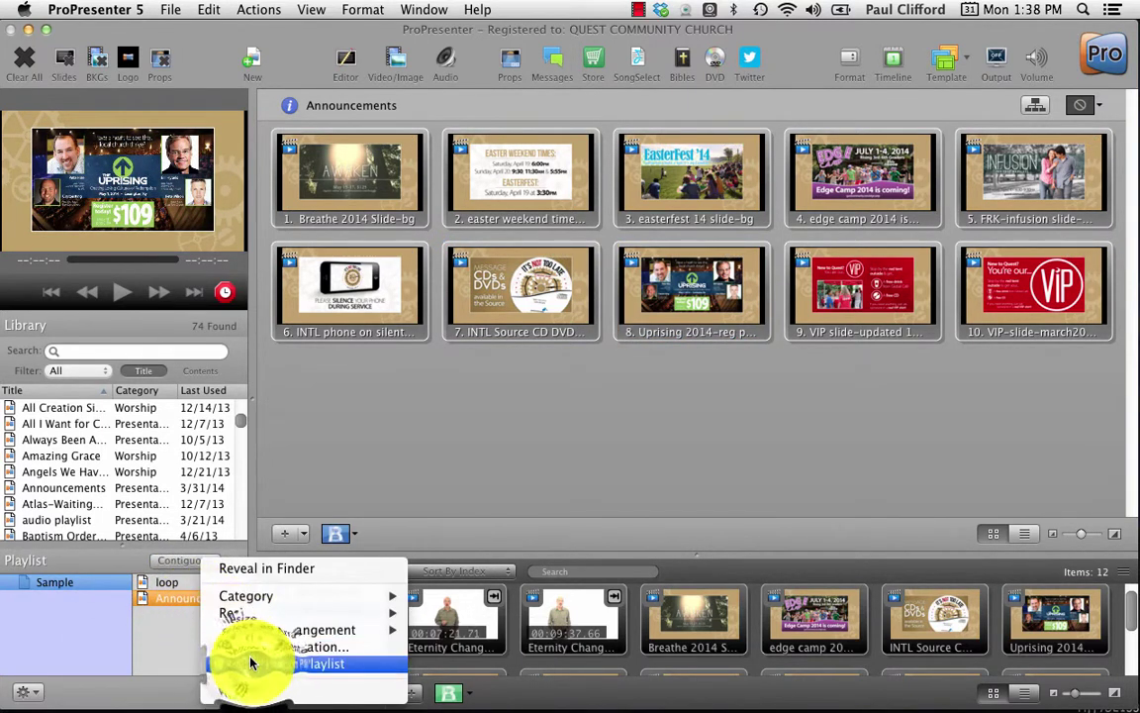
pyautogui.click(252, 662)
pyautogui.click(190, 594)
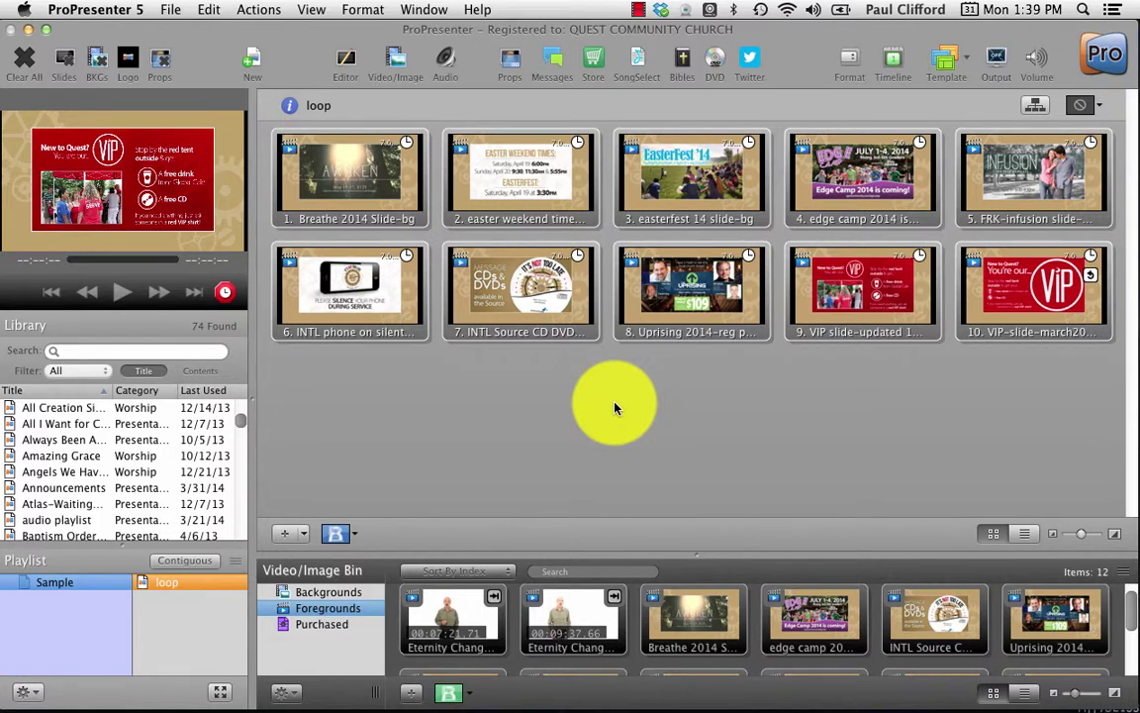
# - Restart the loop at the CDs & DVDs slide, then override it with the Breathe and INTL Source CD foregrounds
pyautogui.click(554, 293)
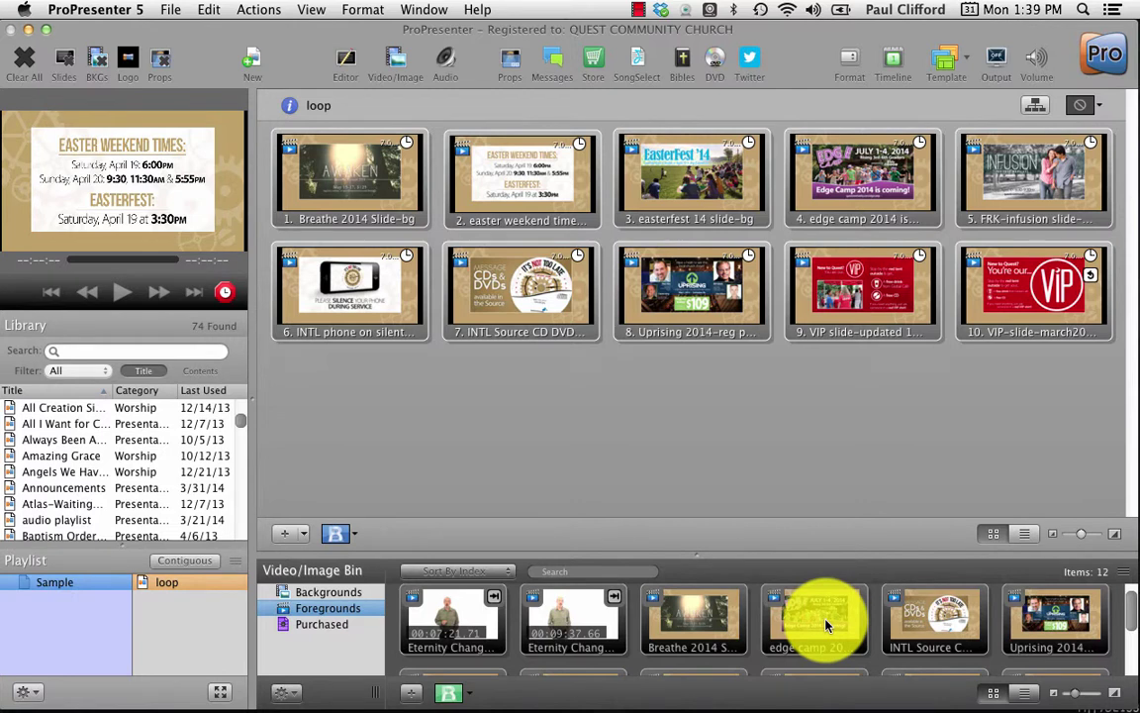
pyautogui.click(708, 634)
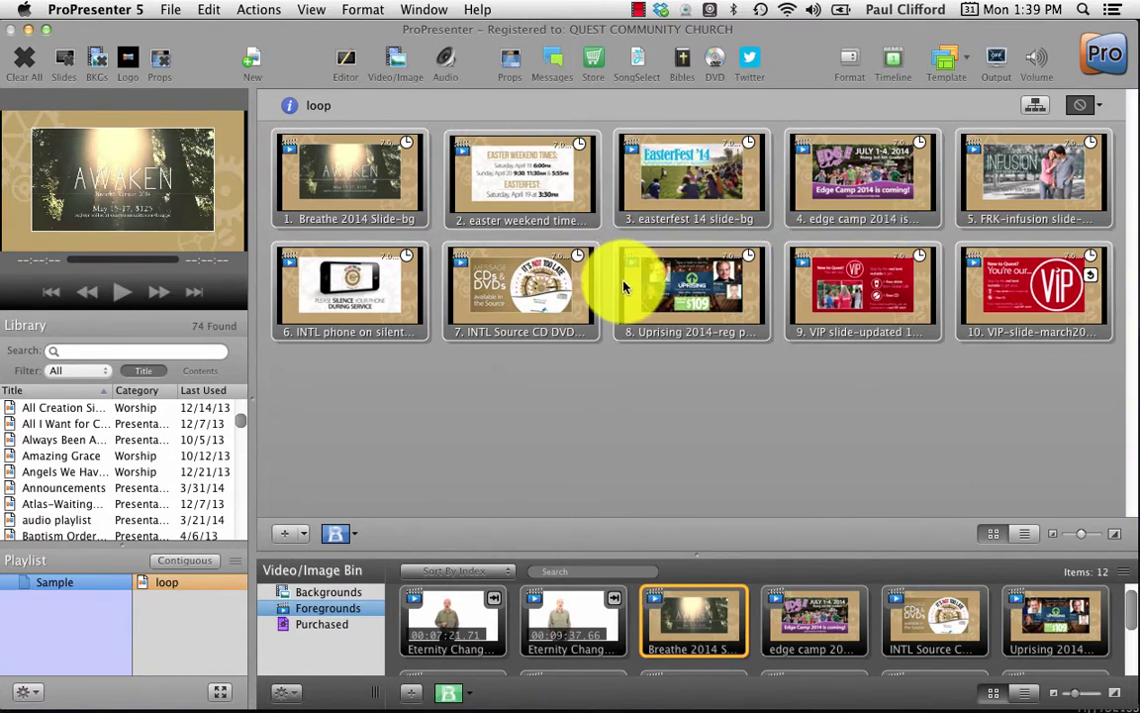
pyautogui.click(206, 625)
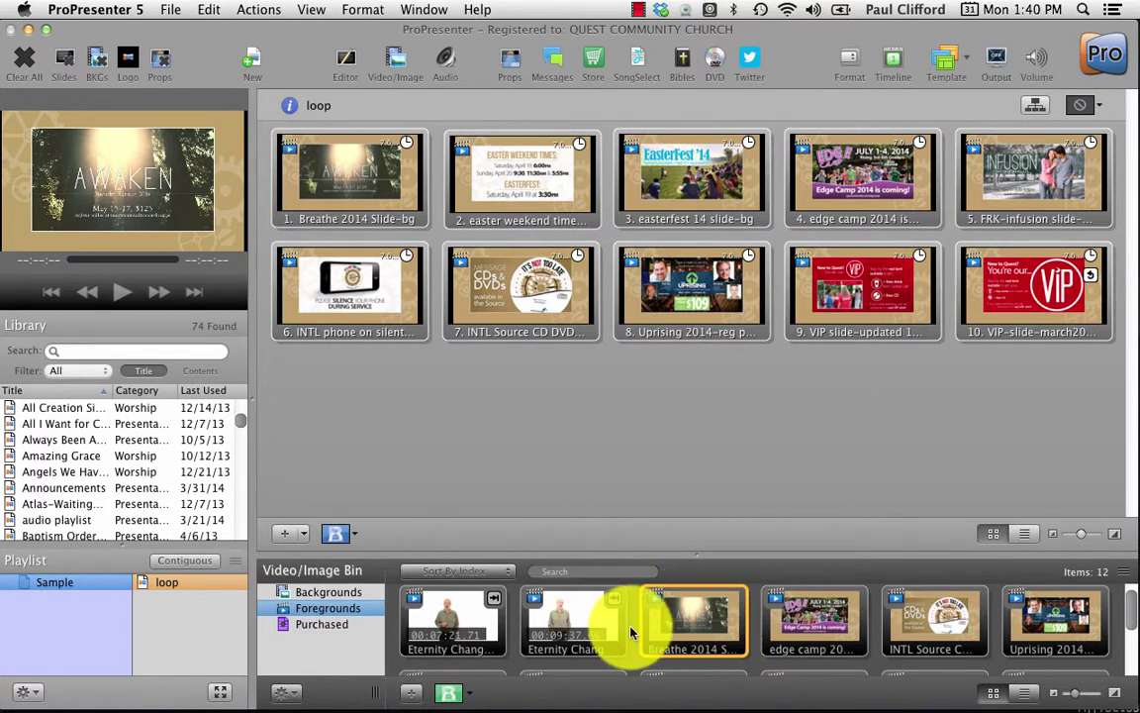
pyautogui.click(940, 631)
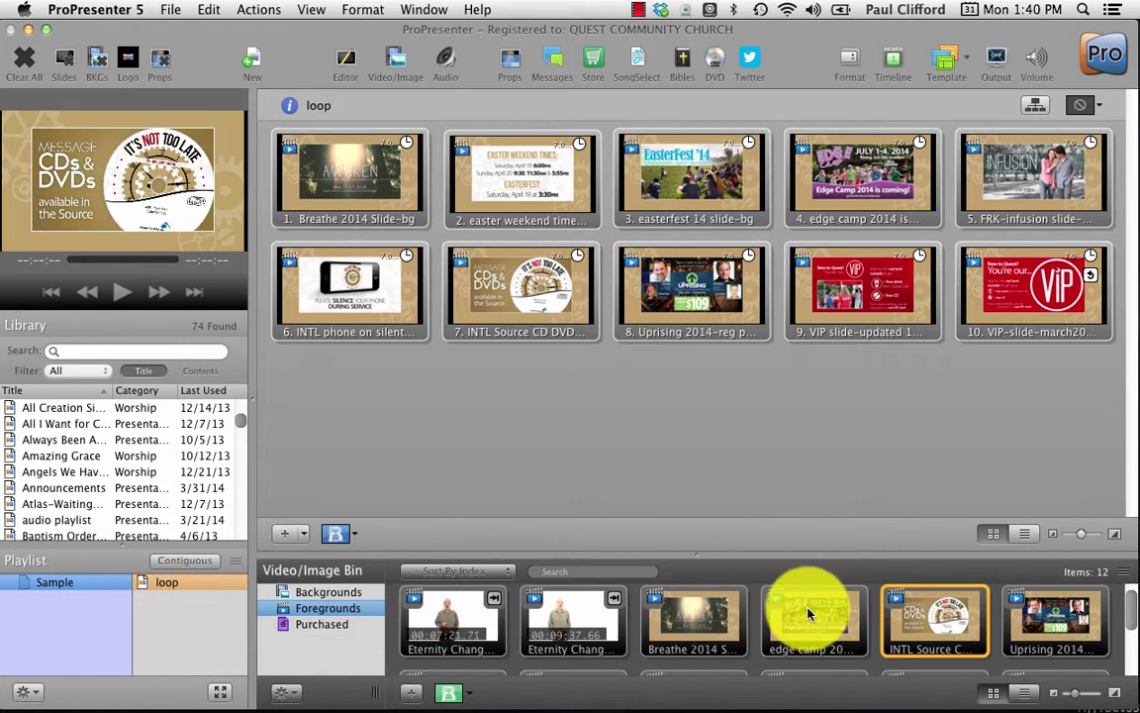
pyautogui.moveTo(809, 613); pyautogui.dragTo(829, 457)
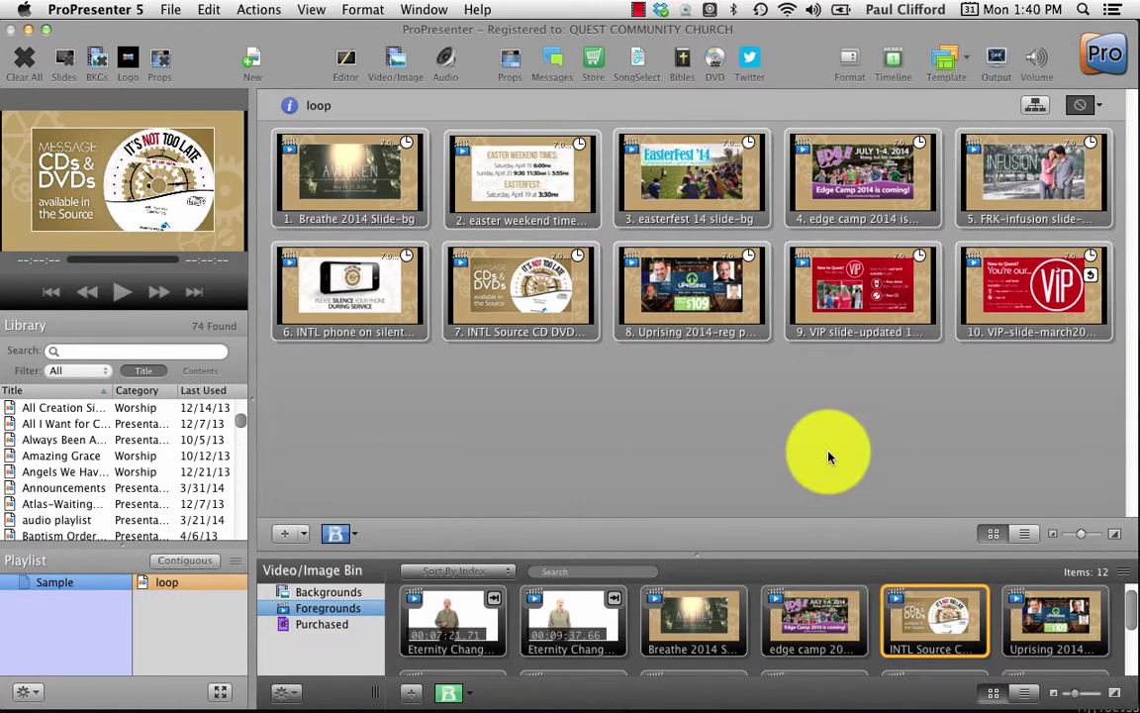